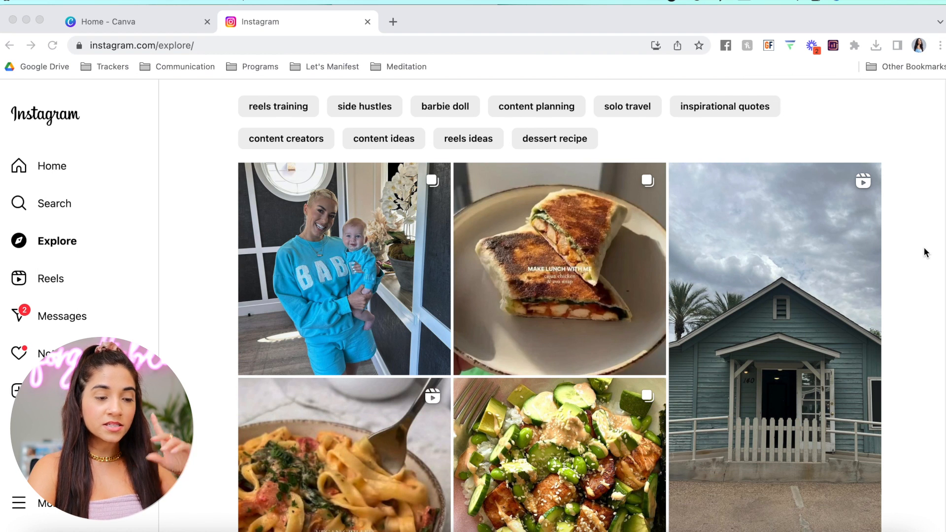
pyautogui.scroll(-8, 924, 246)
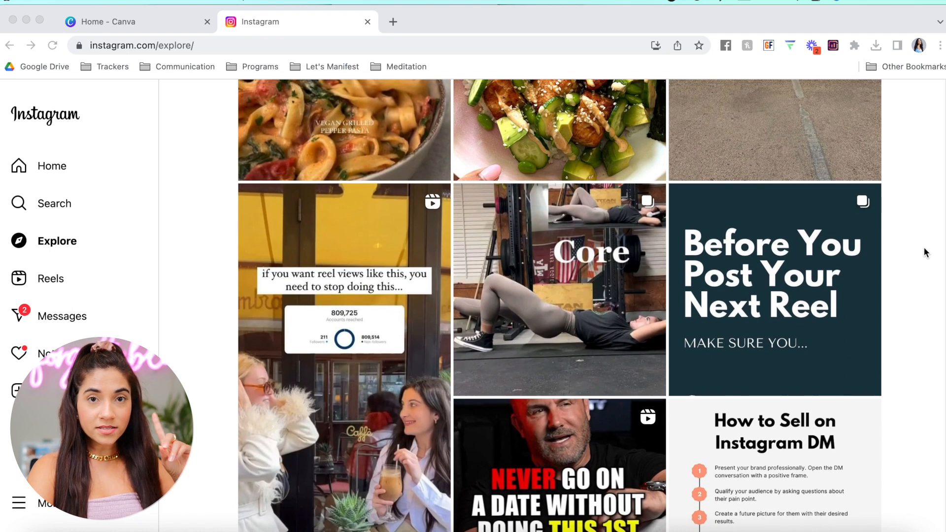
pyautogui.scroll(-1, 923, 247)
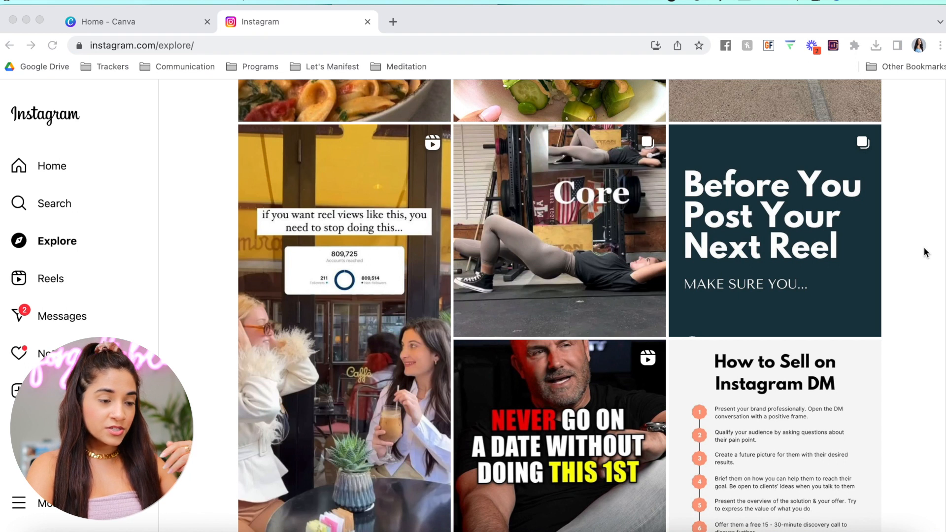
pyautogui.scroll(-1, 923, 247)
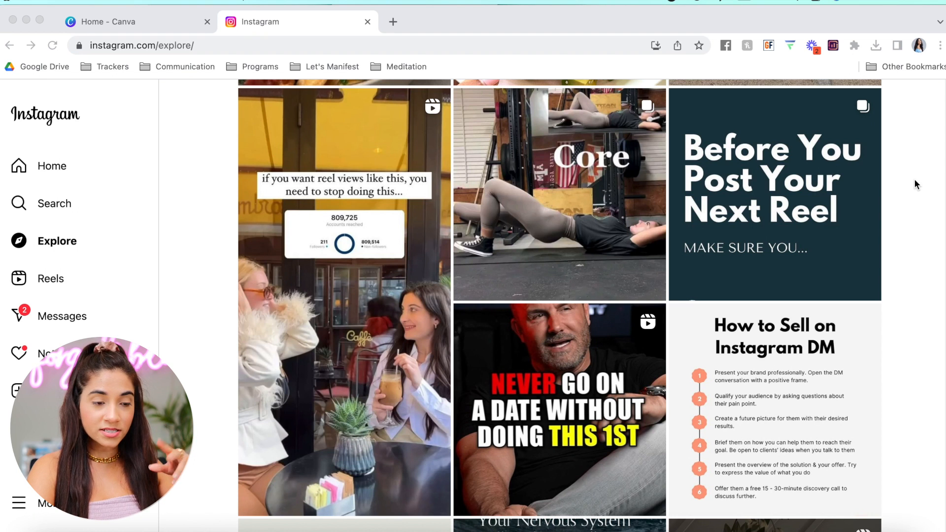
pyautogui.scroll(-9, 917, 253)
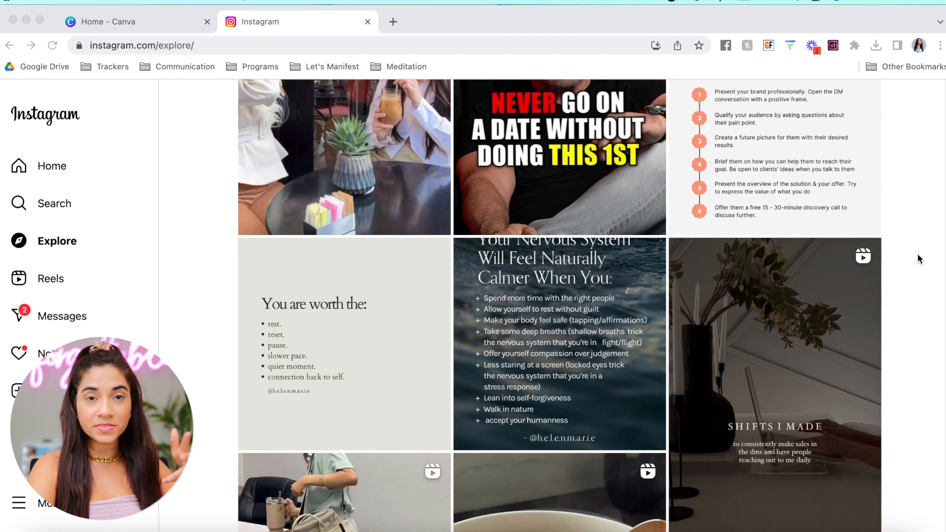
pyautogui.scroll(-8, 917, 253)
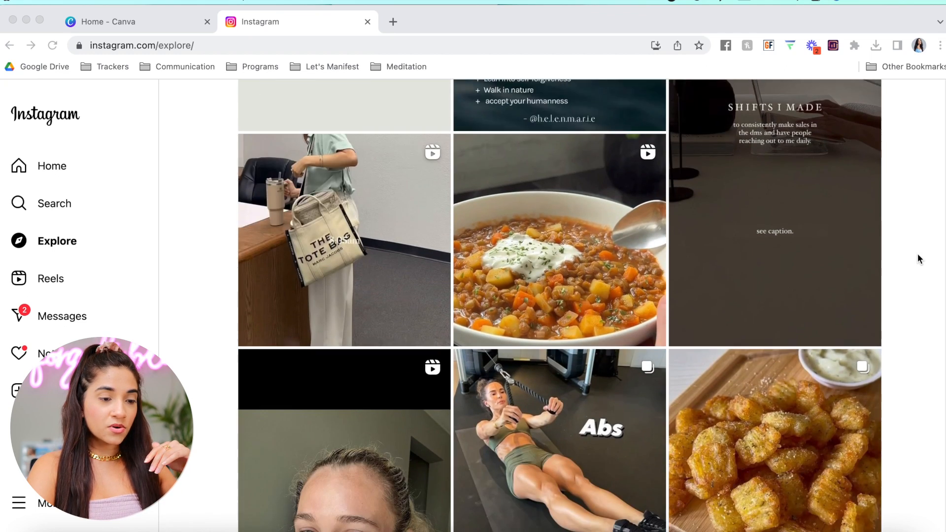
pyautogui.scroll(-11, 917, 253)
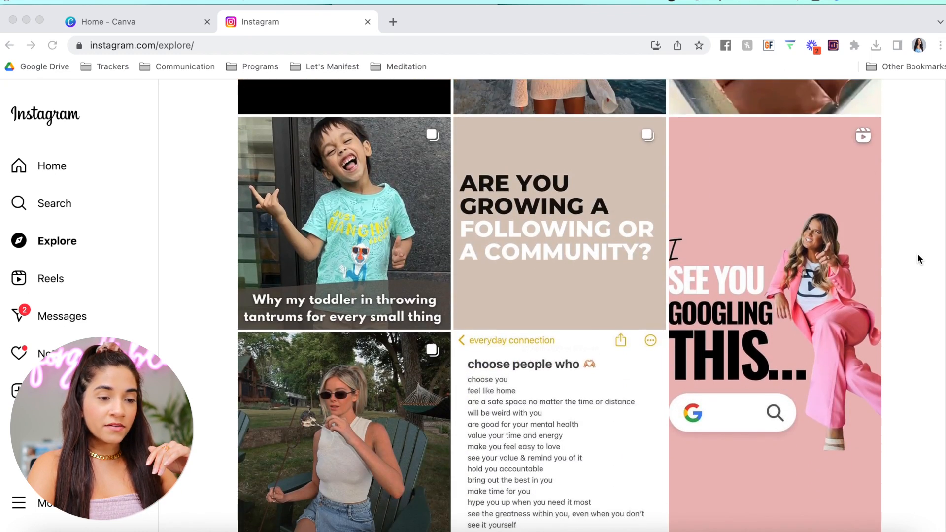
pyautogui.scroll(1, 917, 253)
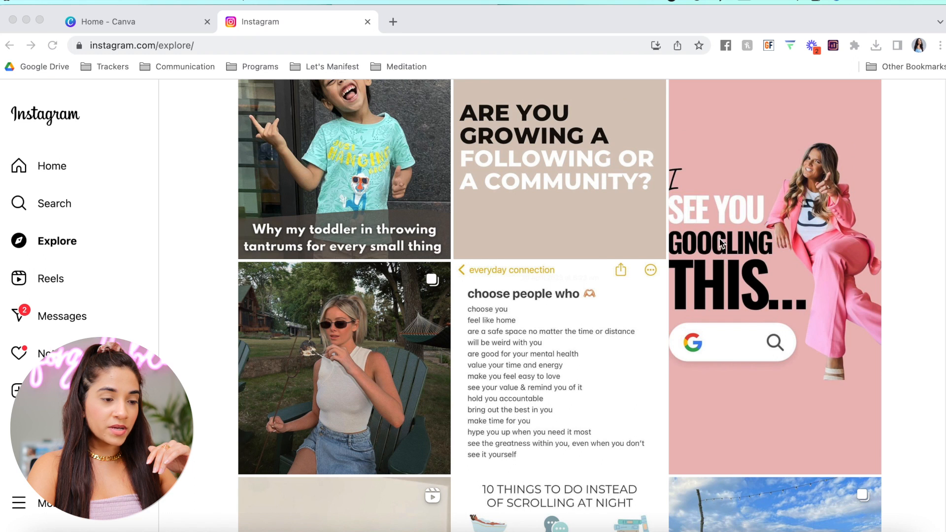
pyautogui.scroll(-18, 871, 288)
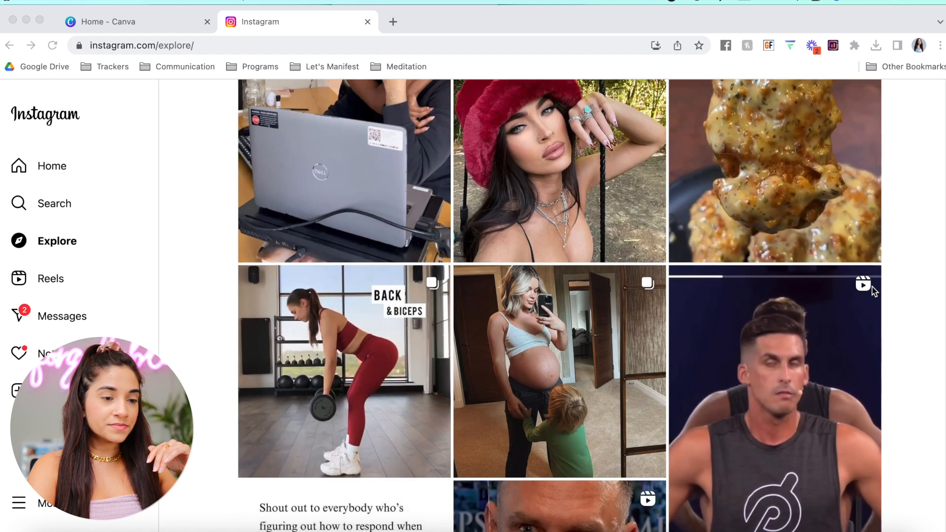
pyautogui.scroll(-5, 871, 291)
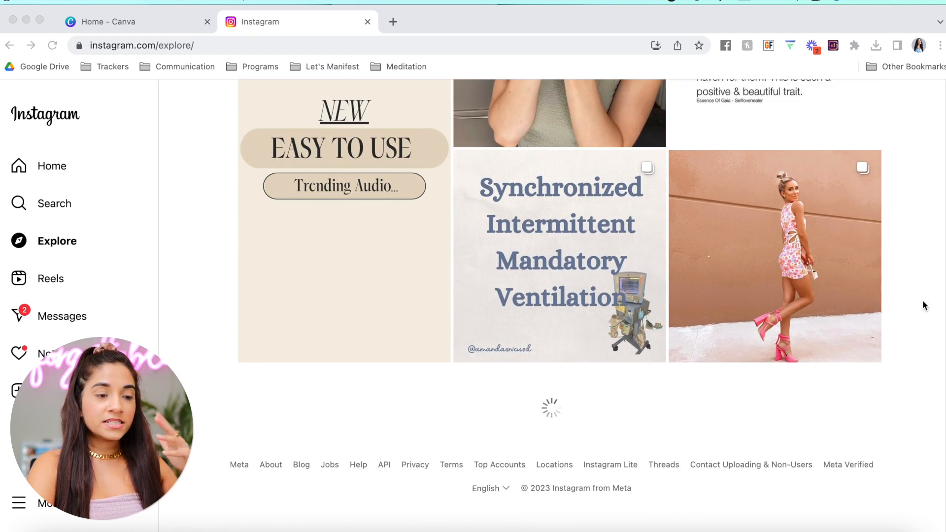
pyautogui.scroll(-6, 897, 315)
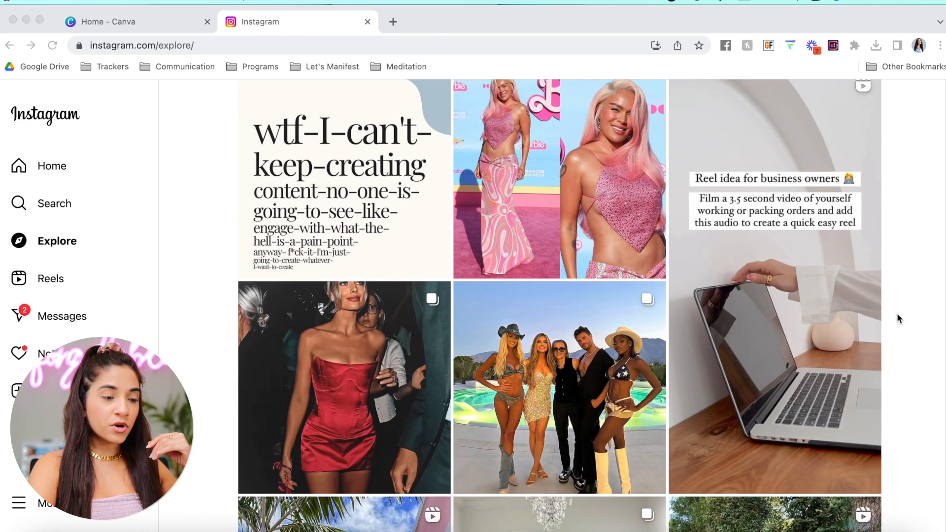
pyautogui.scroll(-1, 896, 316)
pyautogui.scroll(-10, 896, 312)
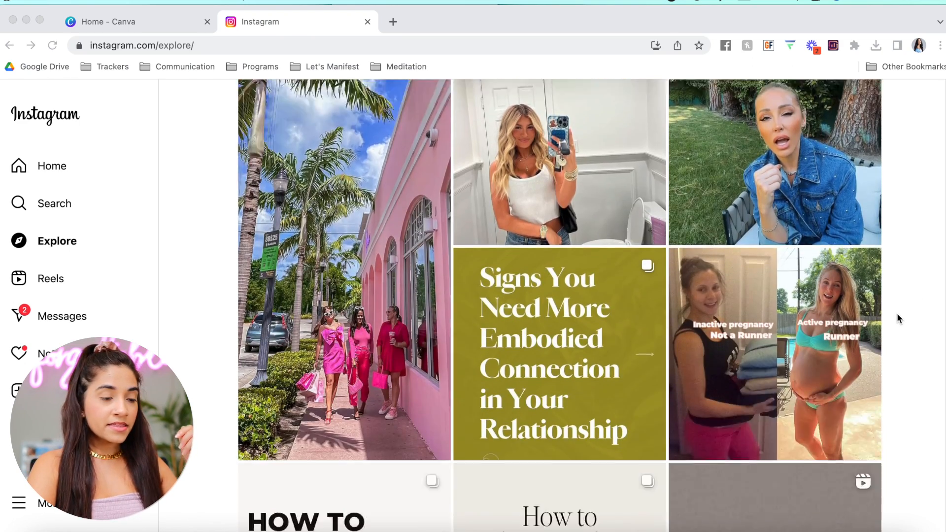
pyautogui.scroll(1, 850, 318)
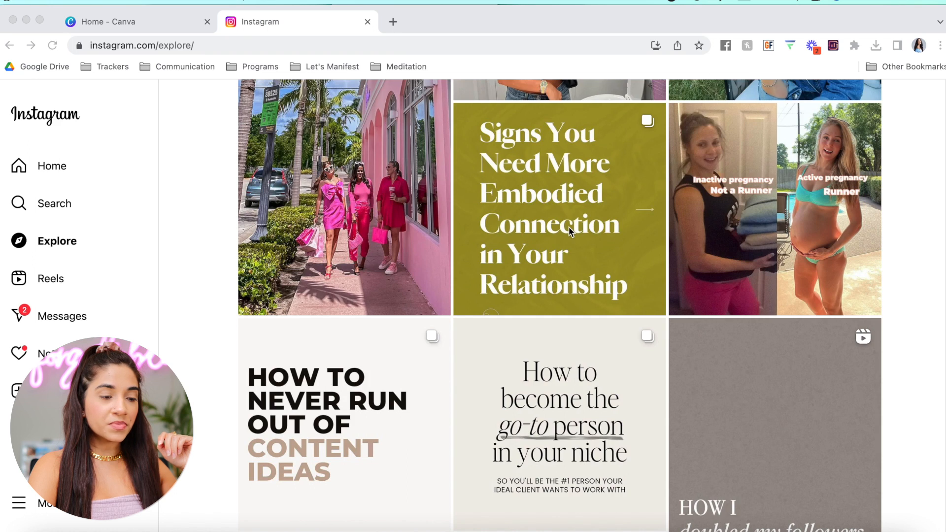
pyautogui.scroll(-10, 569, 228)
pyautogui.scroll(-8, 667, 340)
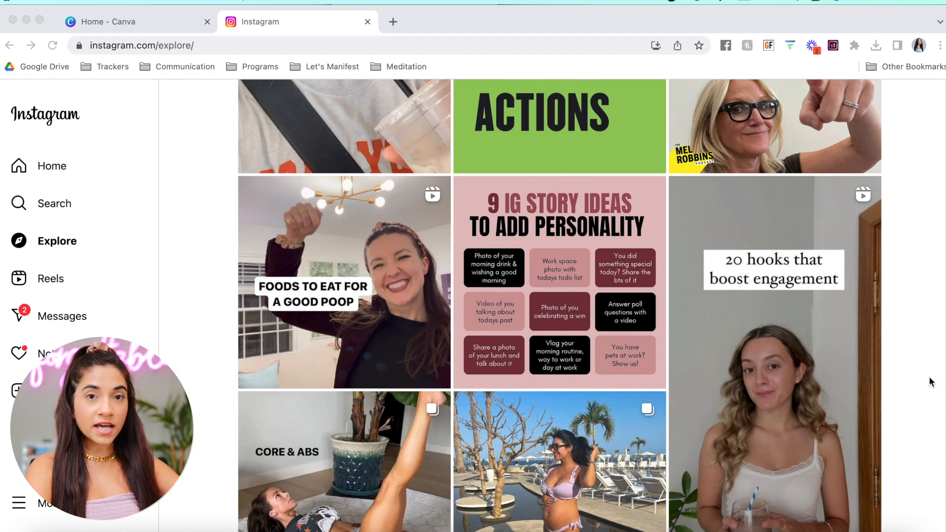
# Scroll down the Instagram Explore page
pyautogui.scroll(-10, 930, 382)
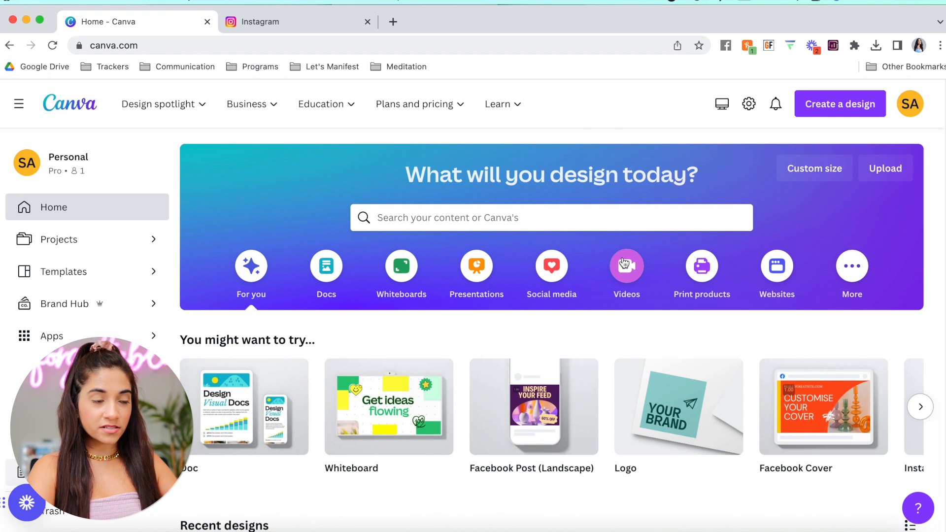
# Search Canva for 'instagram post' templates and browse the results
pyautogui.click(461, 211)
pyautogui.write('instagram')
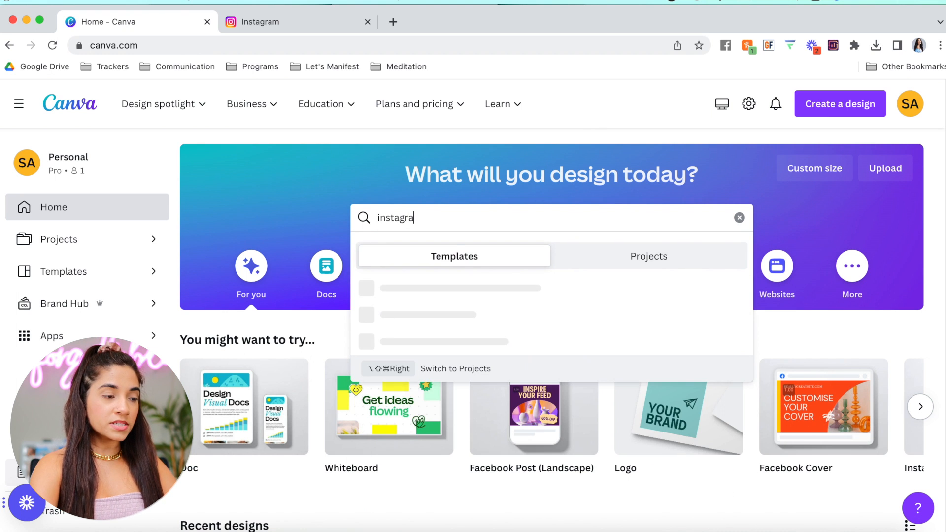
pyautogui.write(' post')
pyautogui.press('Return')
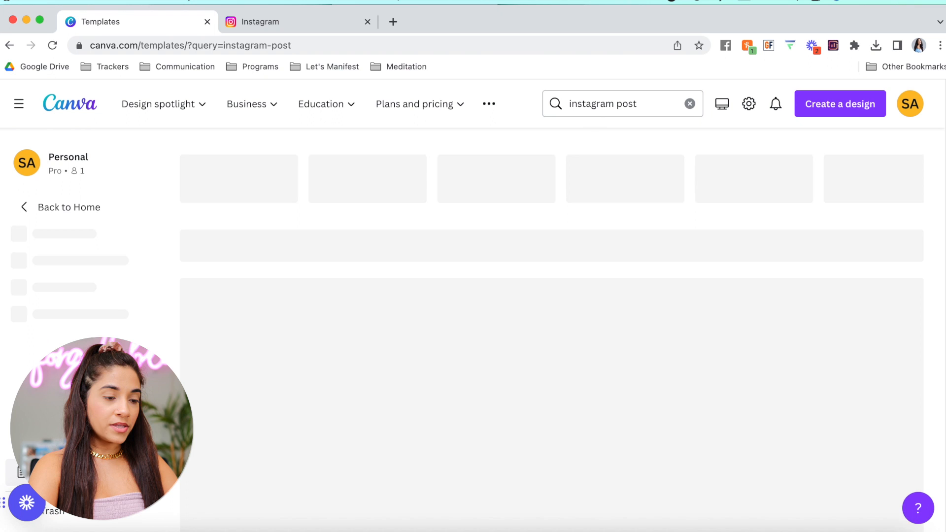
pyautogui.scroll(-2, 497, 283)
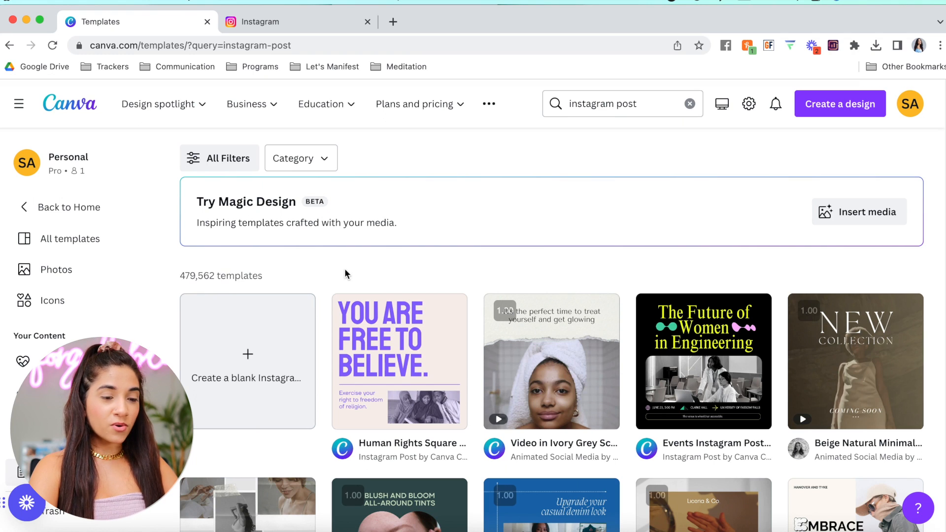
pyautogui.scroll(-4, 415, 261)
pyautogui.scroll(-8, 554, 292)
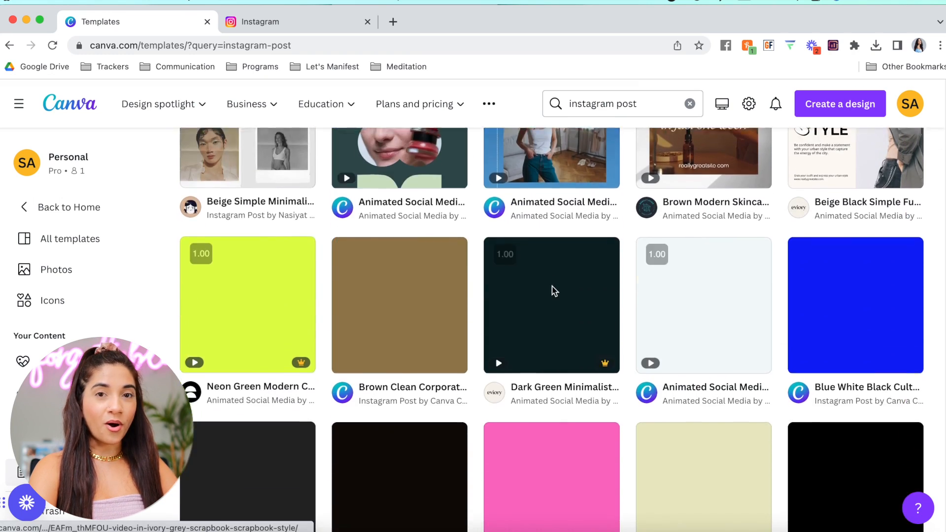
pyautogui.scroll(-8, 554, 291)
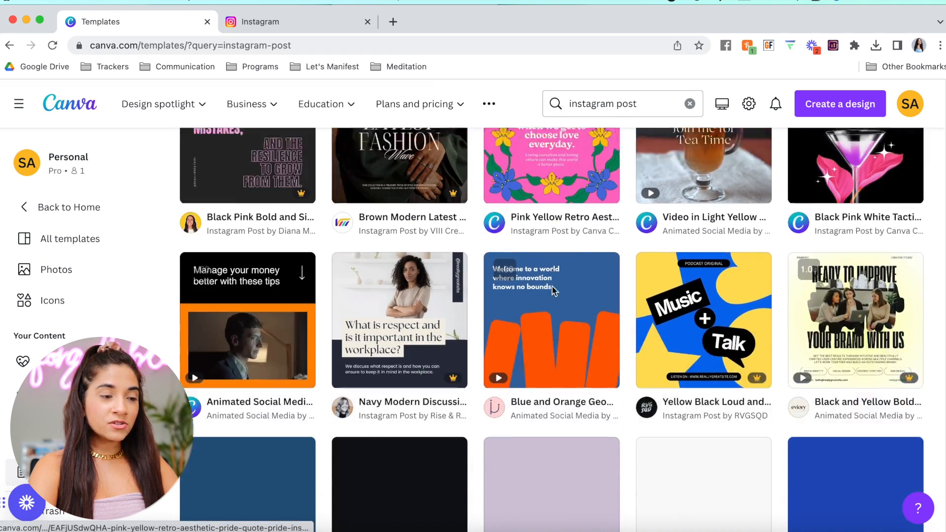
pyautogui.scroll(20, 552, 306)
pyautogui.scroll(1, 551, 315)
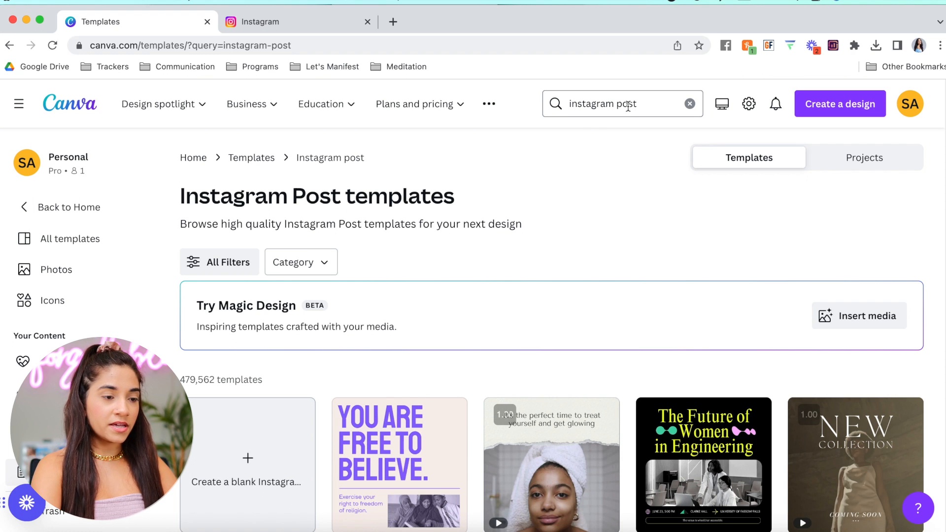
pyautogui.click(617, 105)
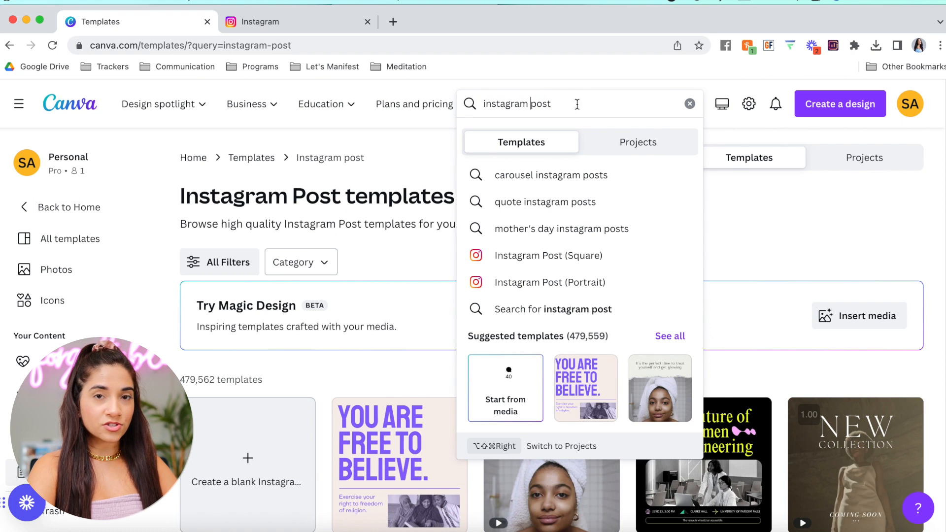
# Switch to carousel Instagram post templates and scroll to the pink Colorful Icons Digital Marketing card
pyautogui.click(537, 175)
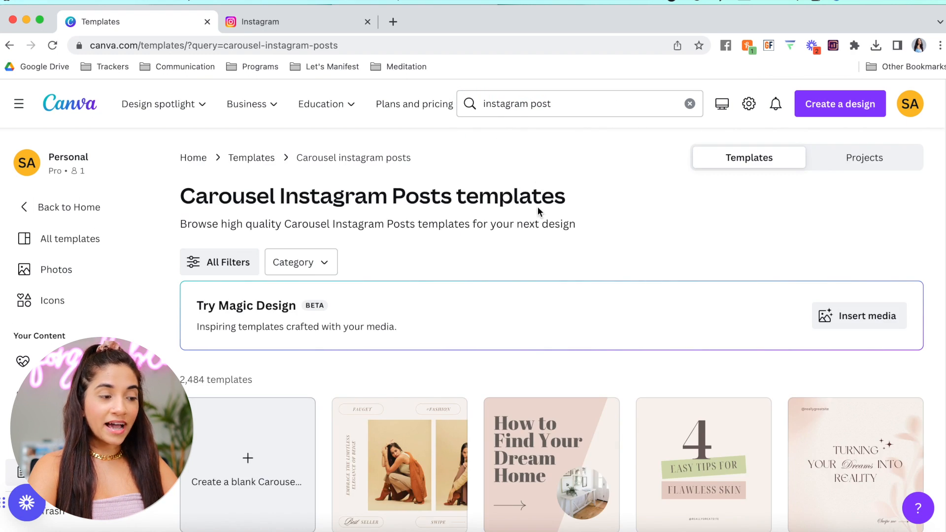
pyautogui.scroll(-3, 515, 327)
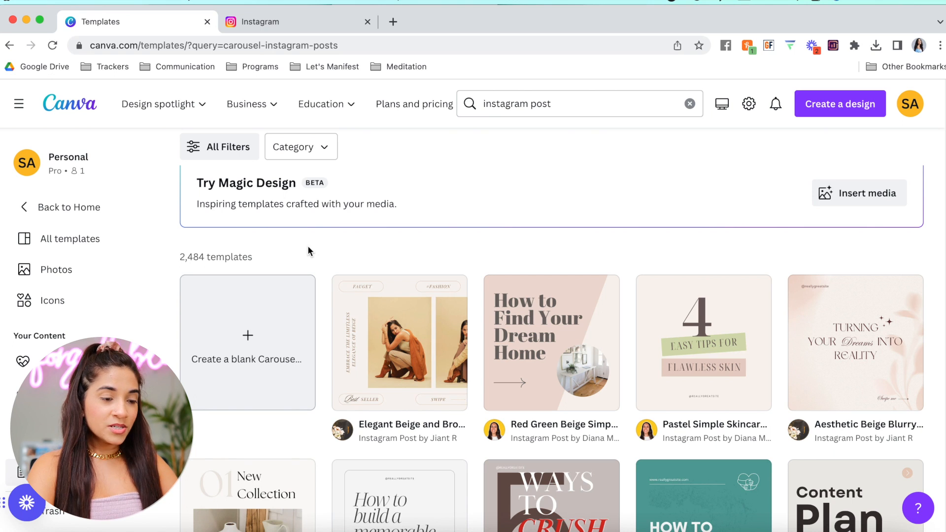
pyautogui.scroll(-7, 451, 259)
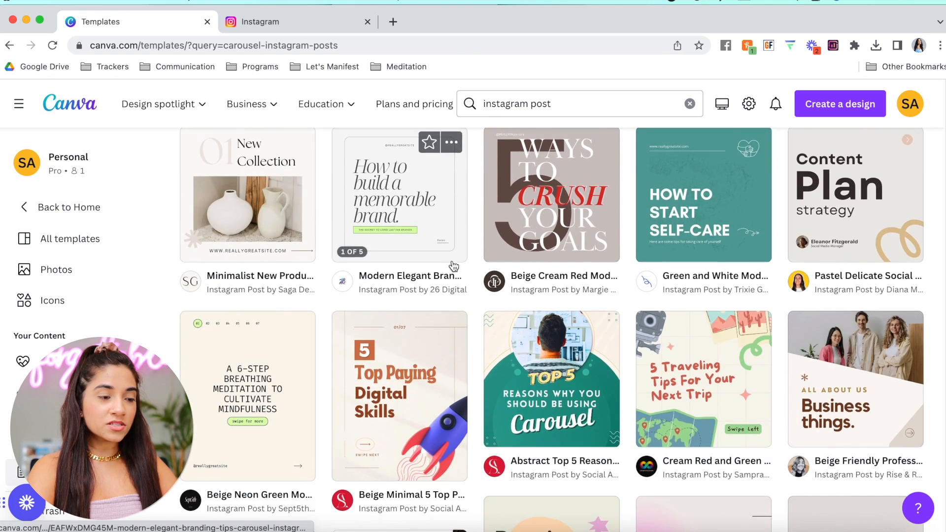
pyautogui.scroll(-8, 455, 320)
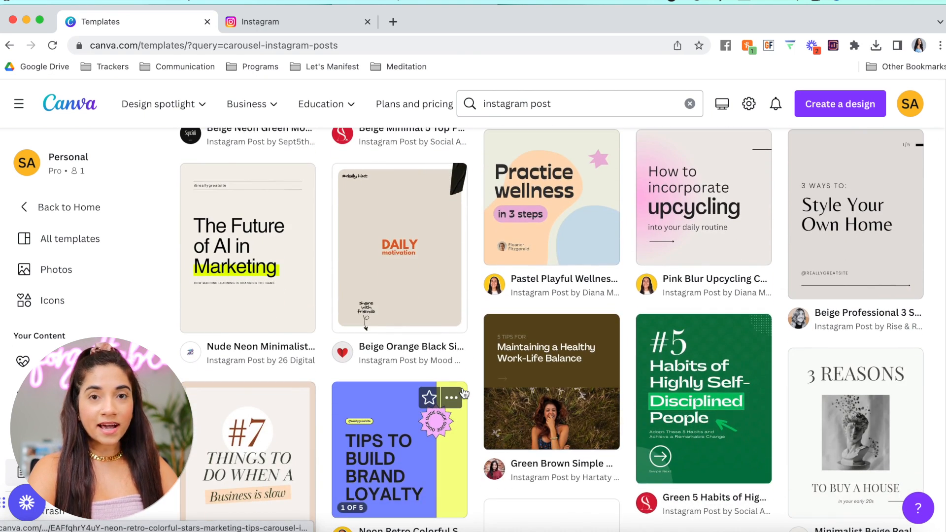
pyautogui.scroll(-2, 463, 393)
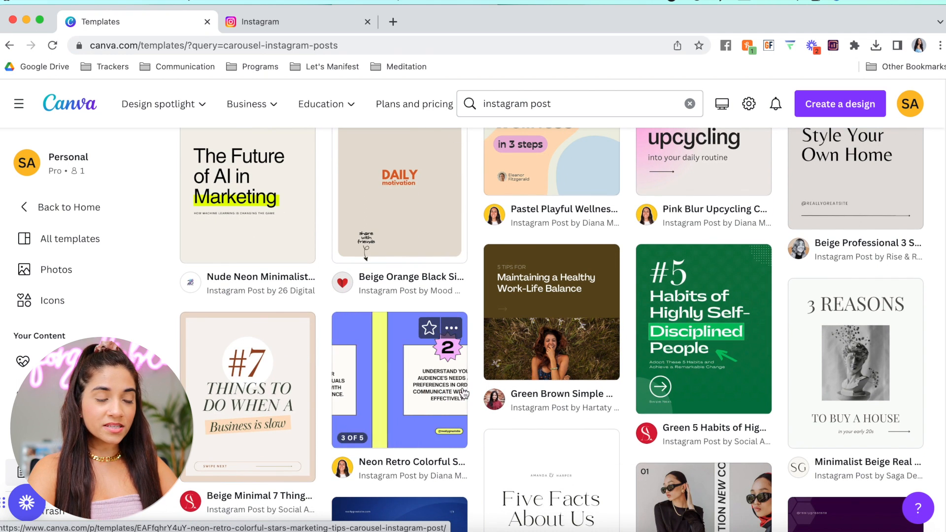
pyautogui.scroll(-2, 463, 389)
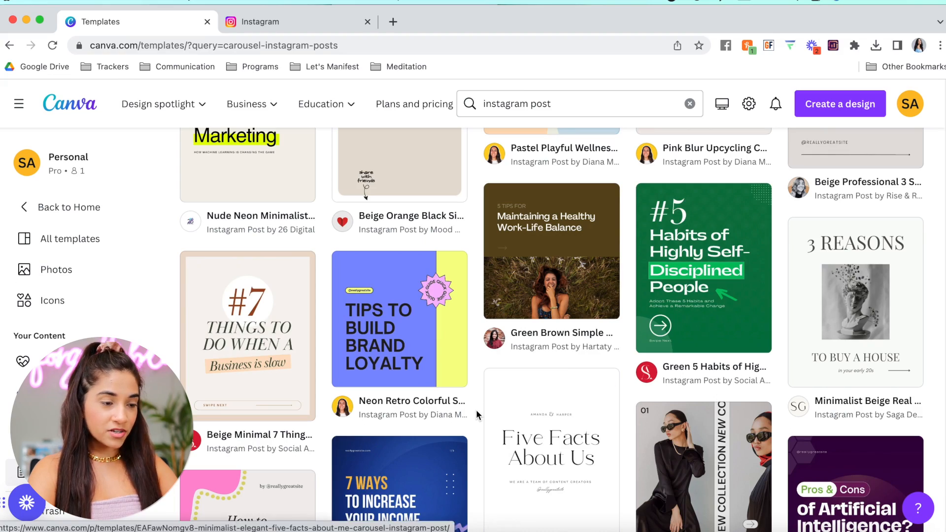
pyautogui.scroll(-10, 475, 411)
pyautogui.scroll(-15, 476, 415)
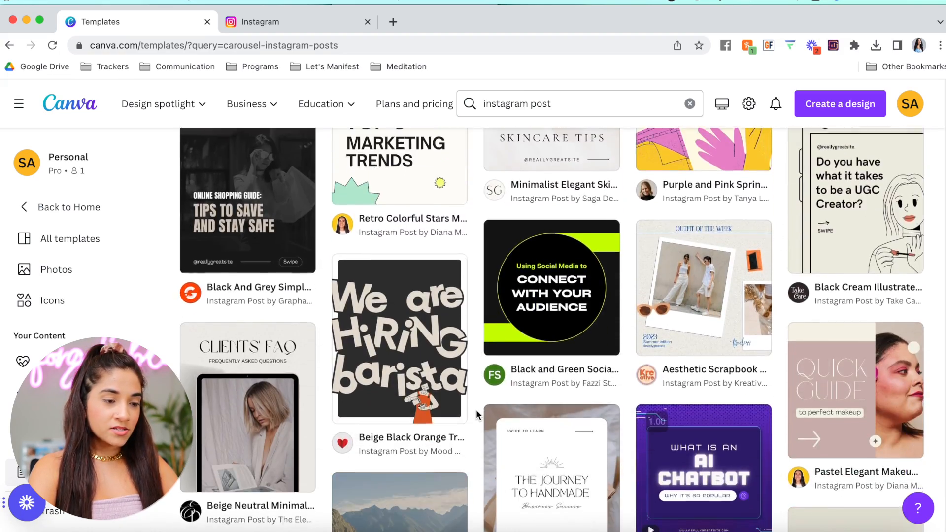
pyautogui.scroll(-9, 476, 415)
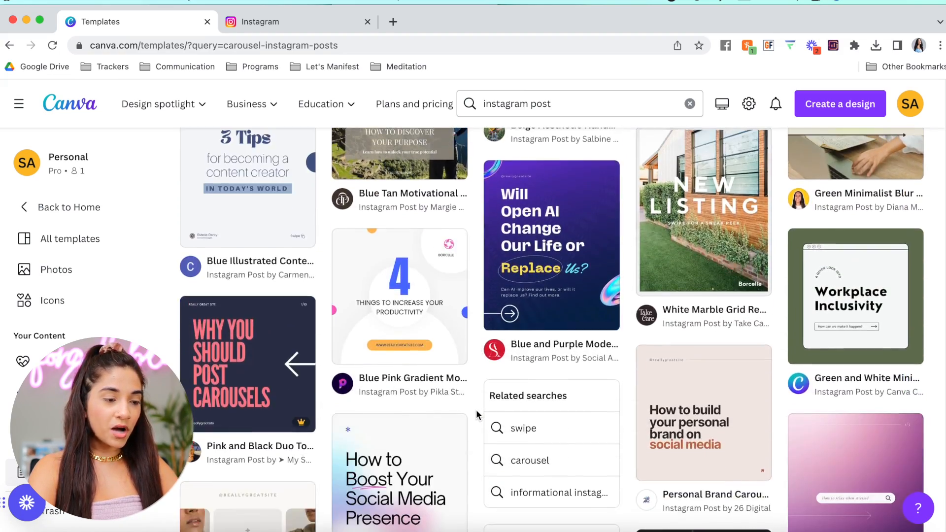
pyautogui.scroll(-2, 476, 415)
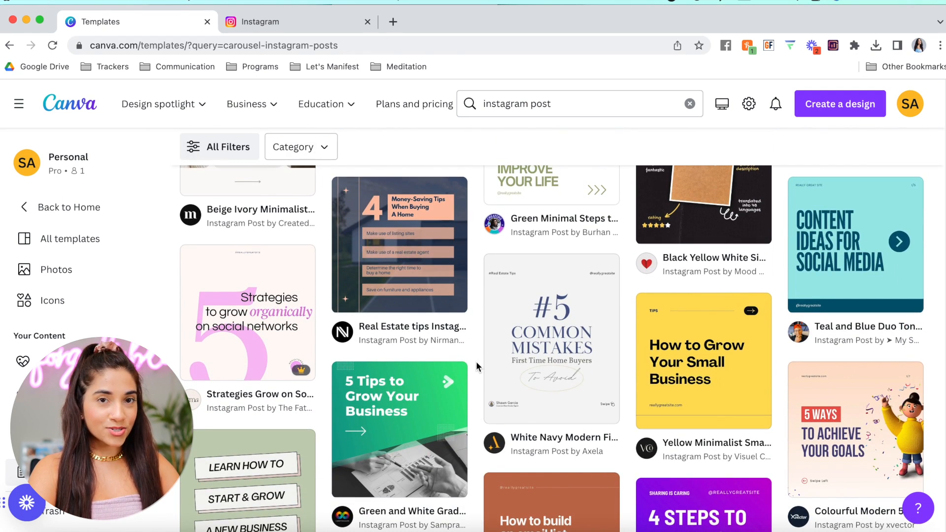
pyautogui.scroll(-4, 476, 361)
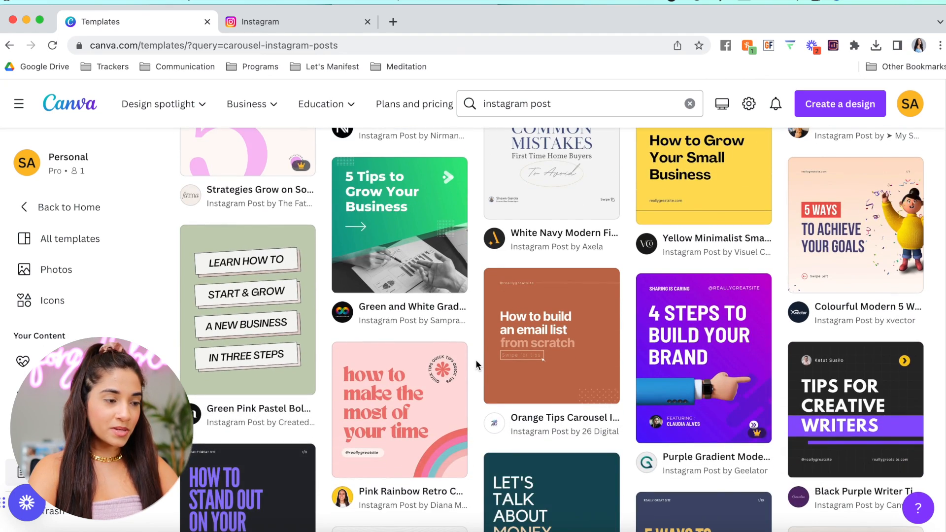
pyautogui.scroll(-14, 475, 364)
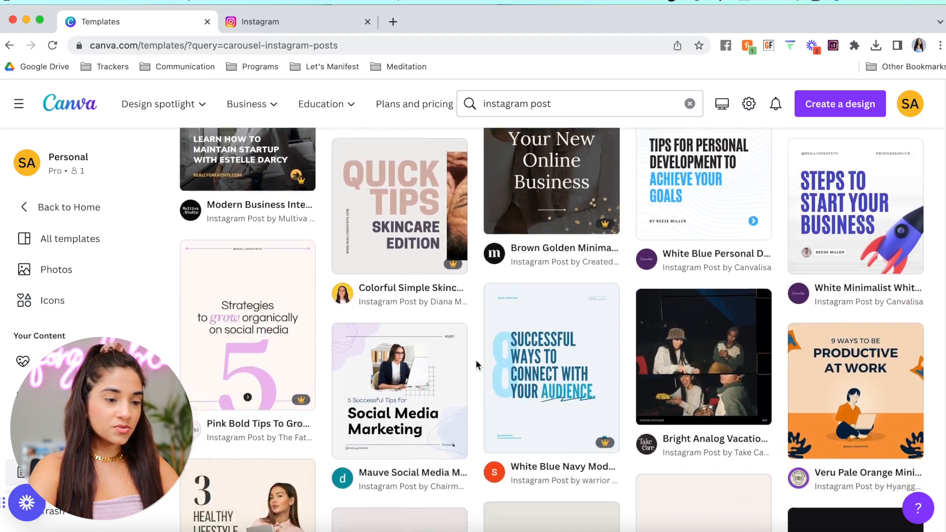
pyautogui.scroll(-8, 476, 365)
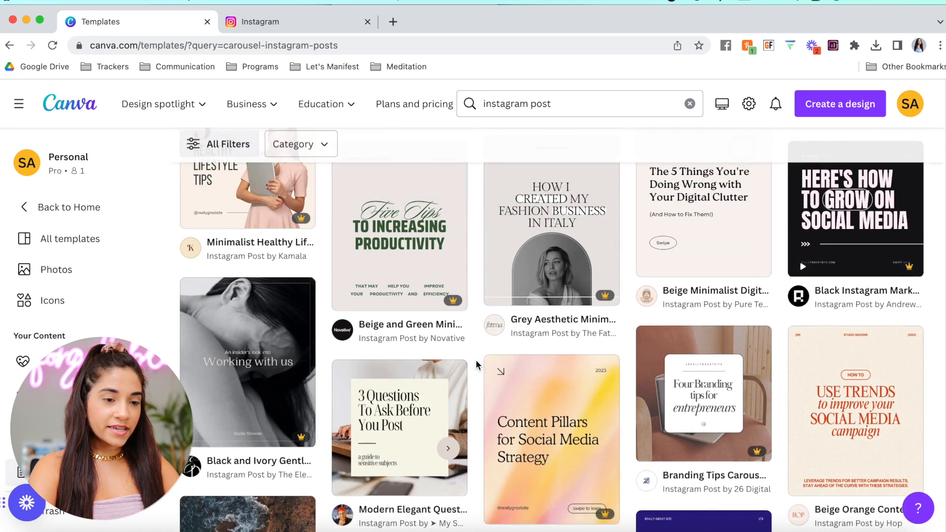
pyautogui.scroll(1, 476, 365)
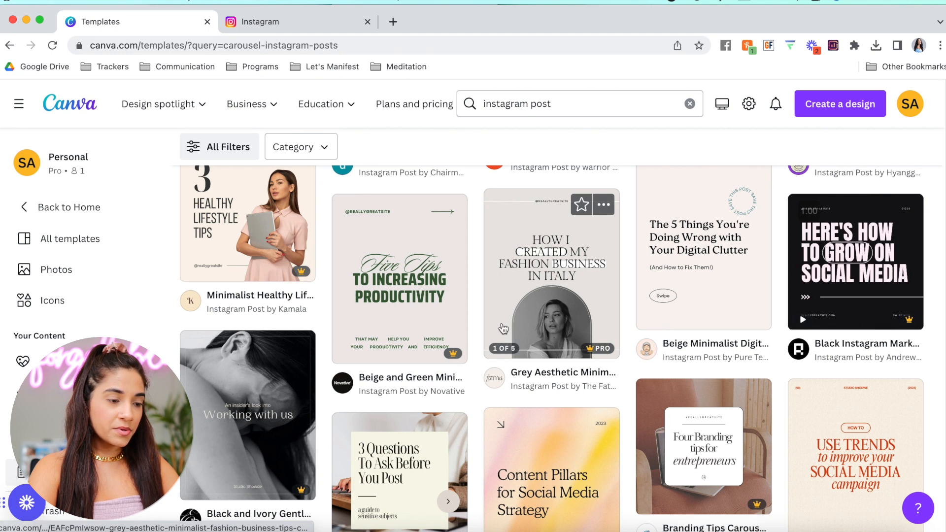
pyautogui.scroll(-7, 502, 328)
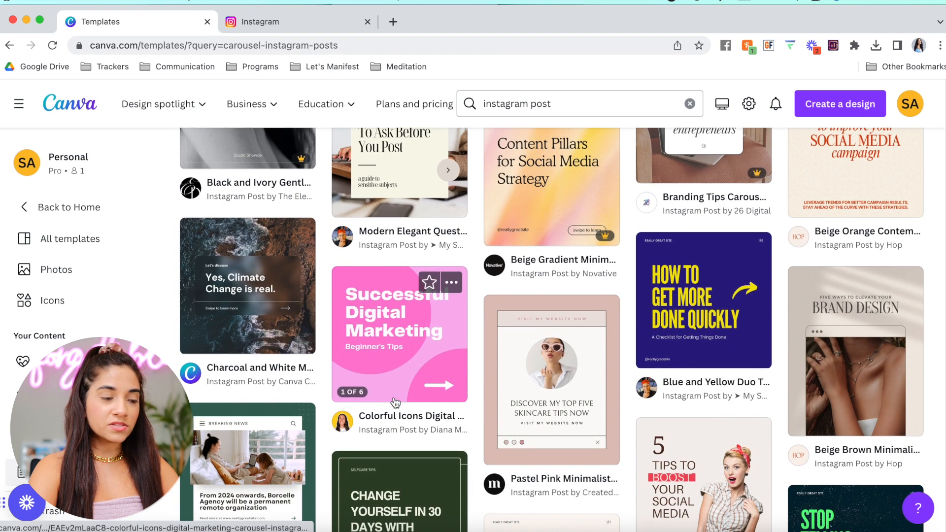
# Customize the Colorful Icons Digital Marketing Carousel template and review its six pages
pyautogui.click(389, 335)
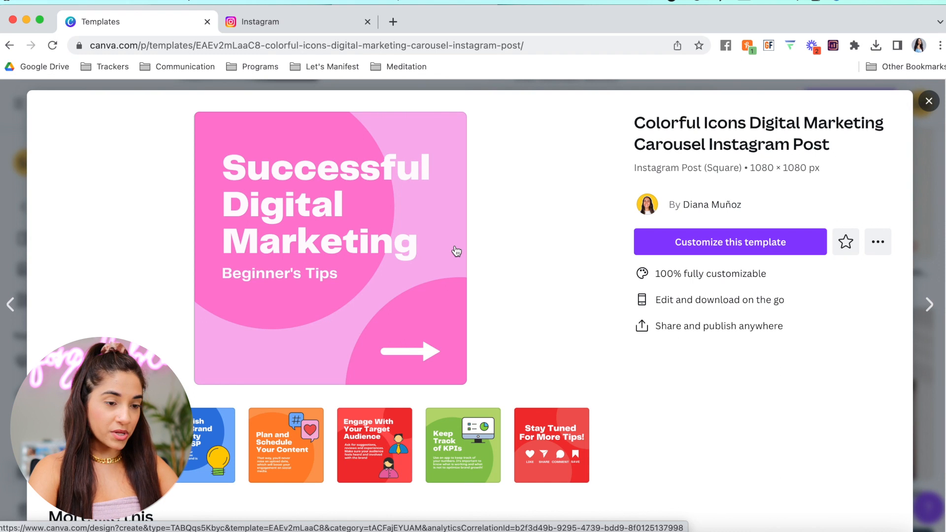
pyautogui.click(762, 247)
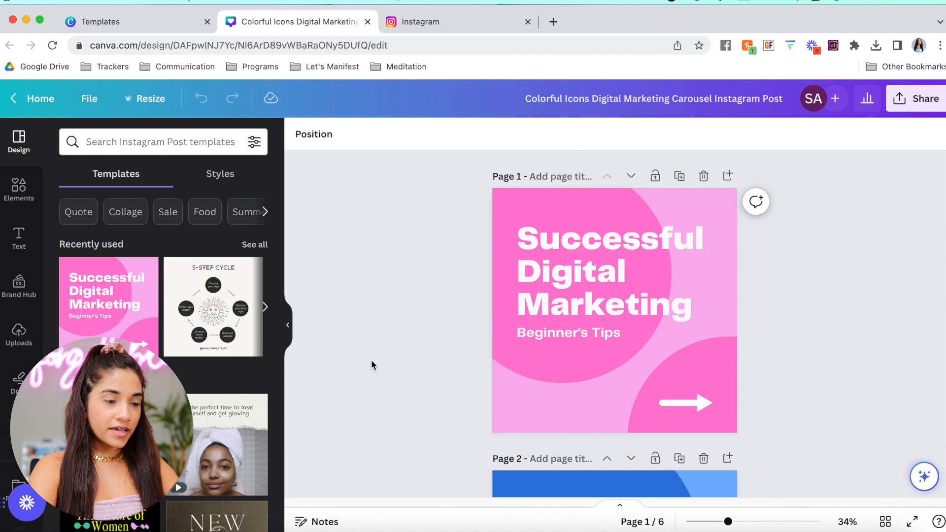
pyautogui.scroll(-15, 419, 377)
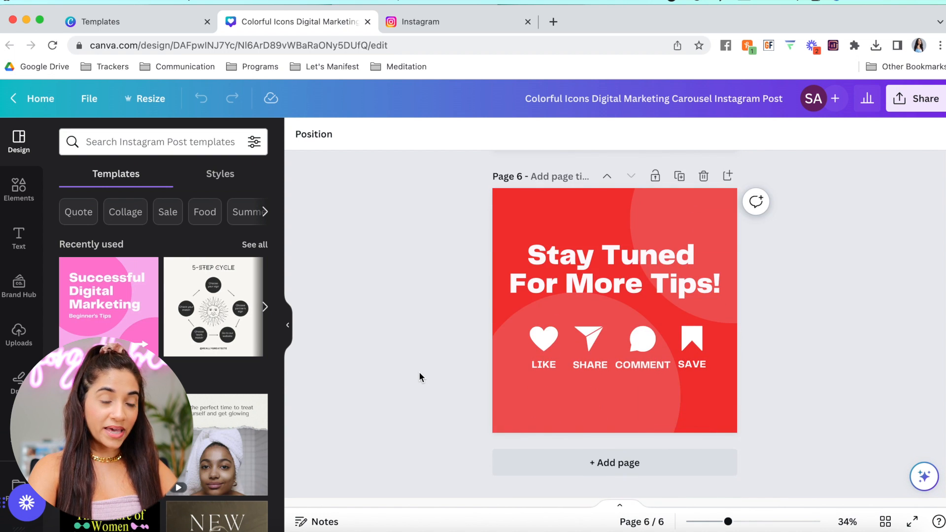
pyautogui.scroll(15, 419, 373)
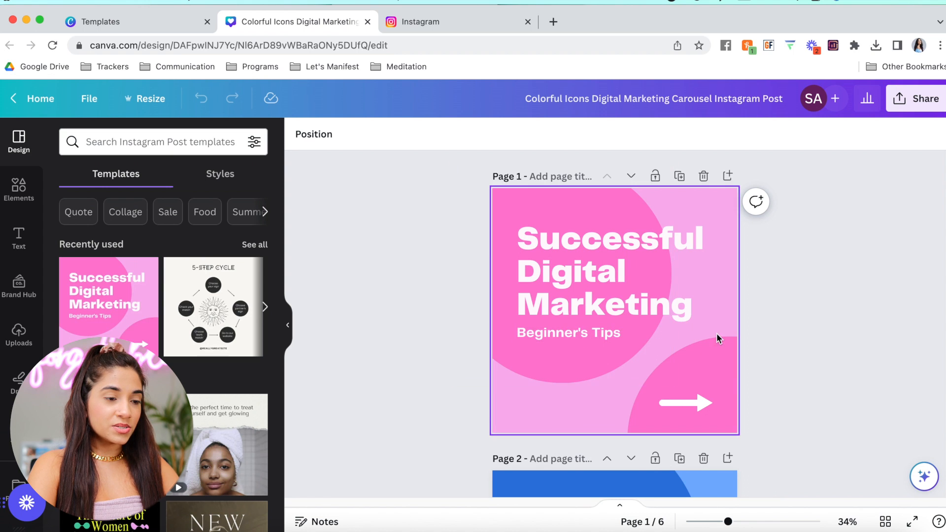
# Select the slide 1 headline text box for editing
pyautogui.click(721, 221)
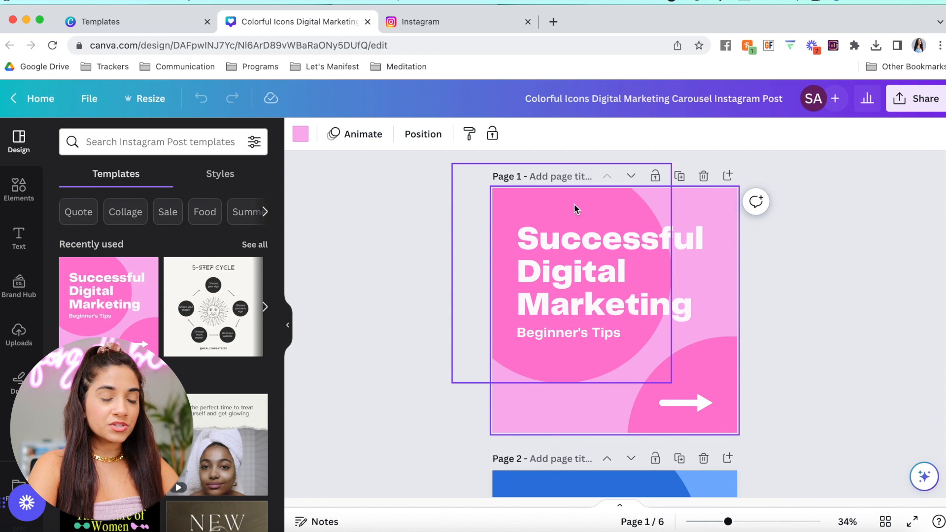
pyautogui.click(593, 211)
pyautogui.doubleClick(595, 279)
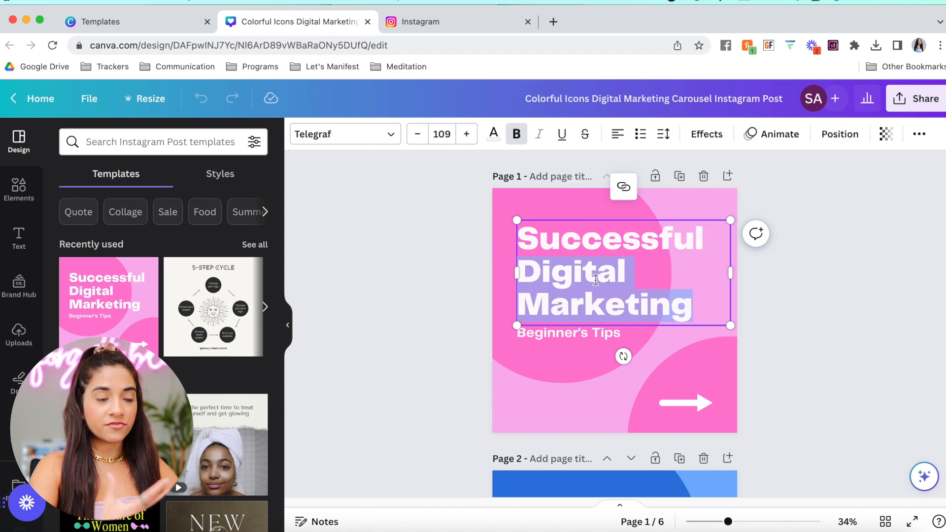
pyautogui.tripleClick(635, 276)
pyautogui.click(691, 287)
pyautogui.moveTo(711, 312); pyautogui.dragTo(527, 246)
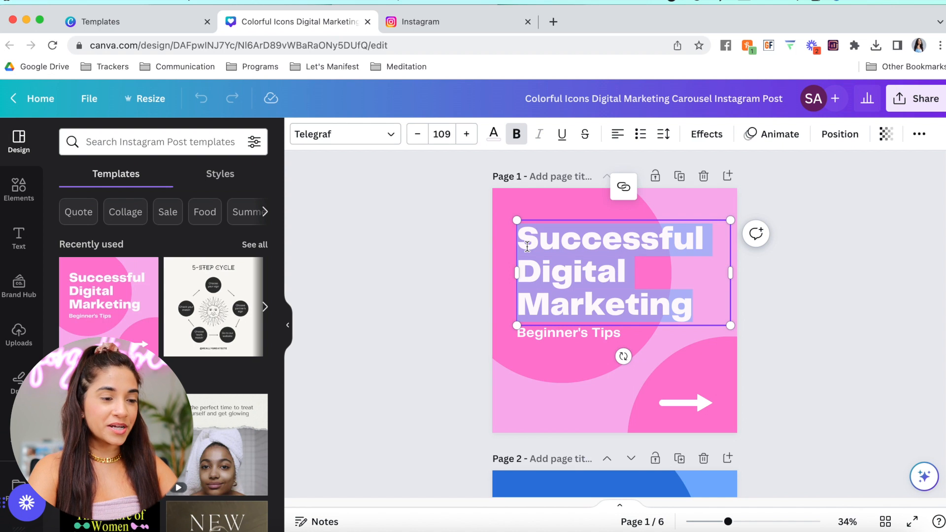
pyautogui.tripleClick(552, 269)
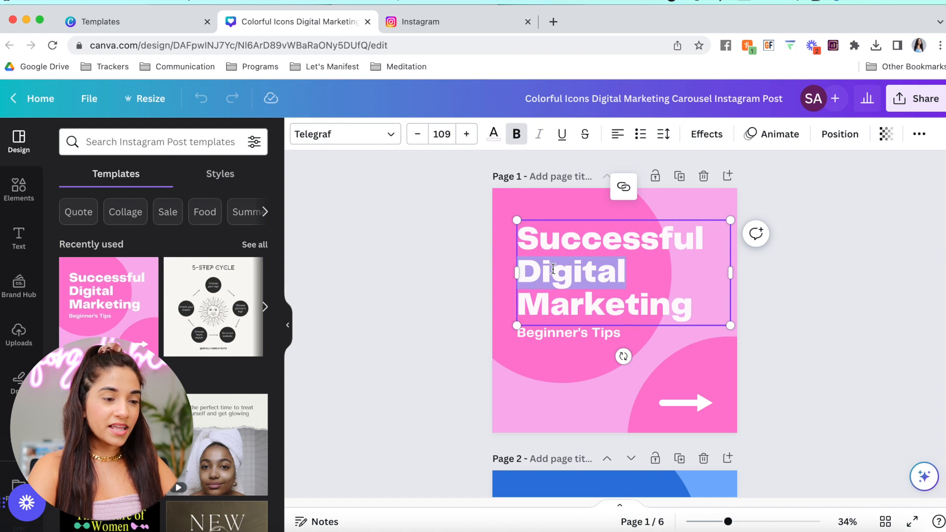
pyautogui.click(702, 308)
# Replace the headline with 'The best headlines to use in order to get your audience buying.'
pyautogui.press('super+a')
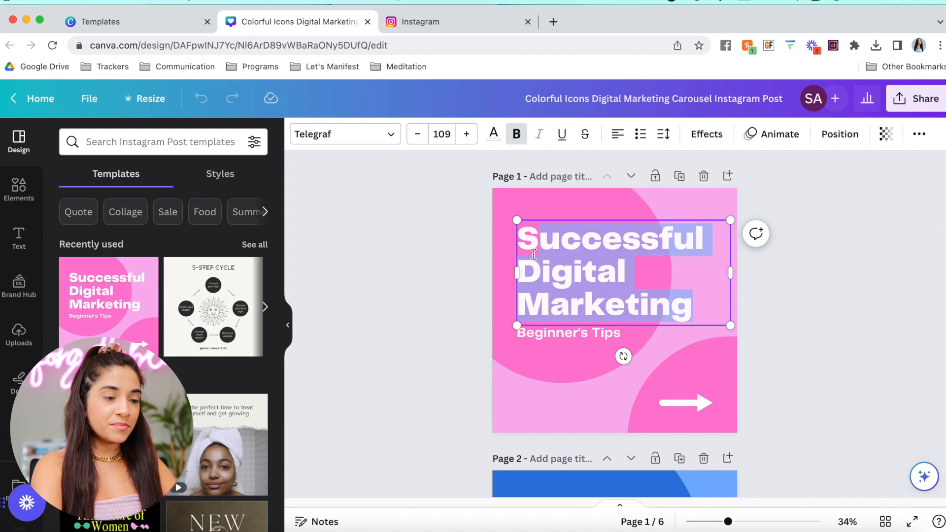
pyautogui.write('The best headlien')
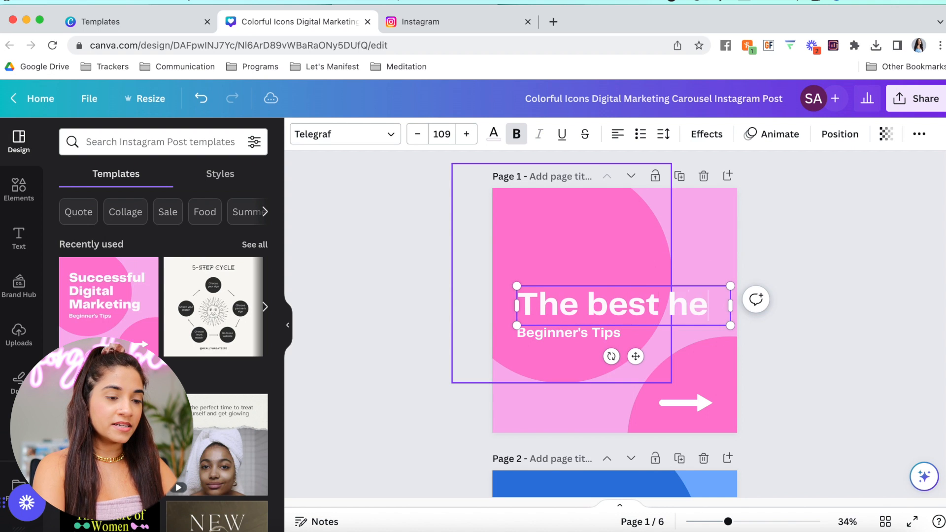
pyautogui.press('BackSpace')
pyautogui.press('BackSpace')
pyautogui.write('nes to ')
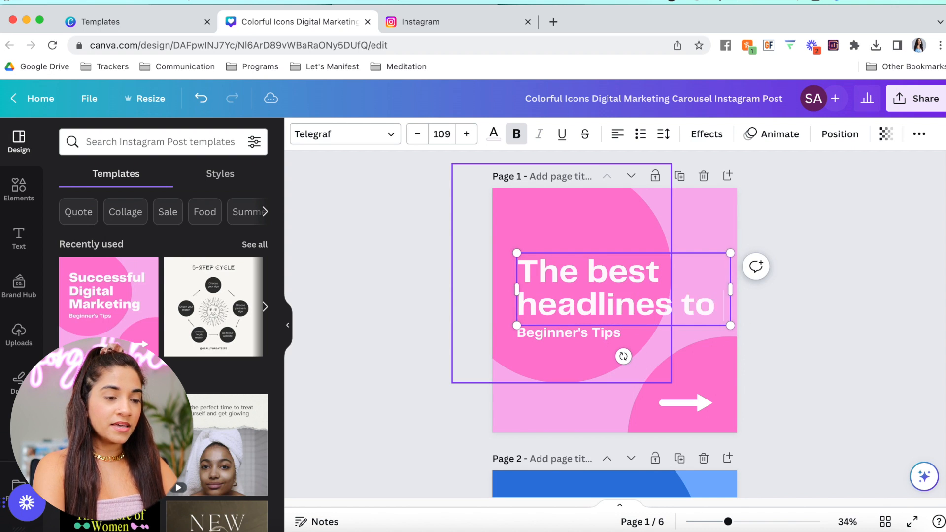
pyautogui.write('use in ordget you')
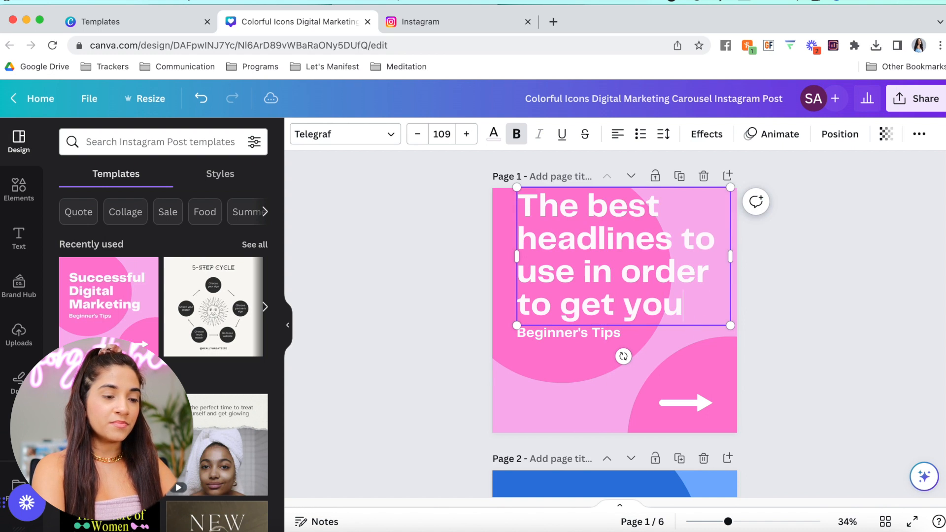
pyautogui.write('r audience buying.')
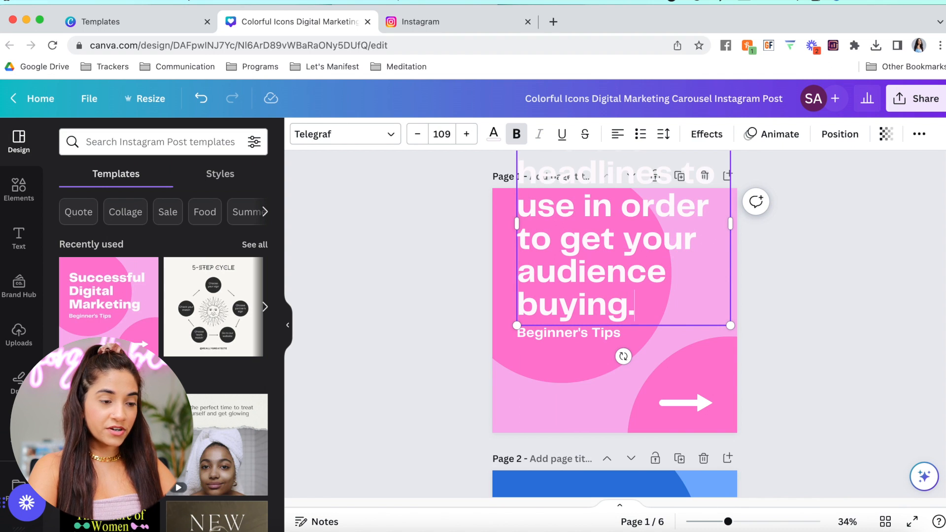
# Delete the Beginner's Tips text and move the headline down the slide
pyautogui.click(545, 339)
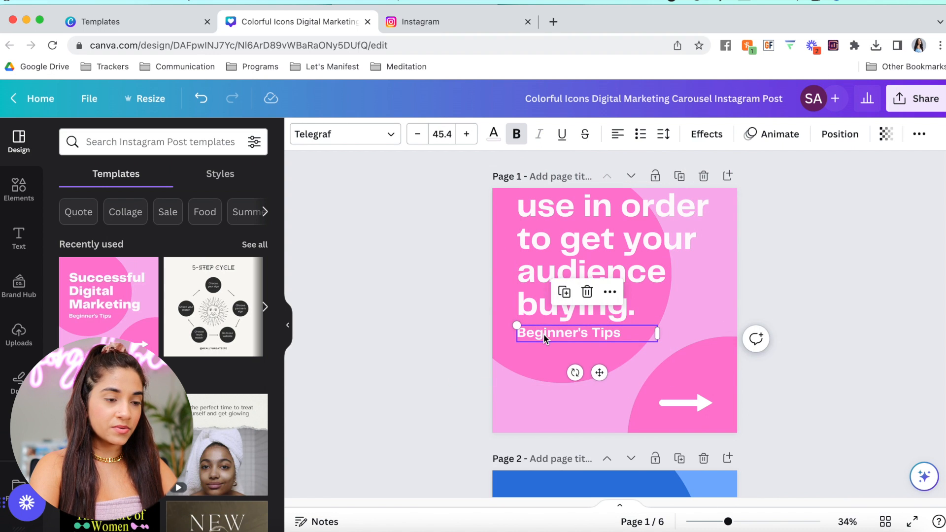
pyautogui.press('BackSpace')
pyautogui.click(646, 224)
pyautogui.moveTo(645, 224); pyautogui.dragTo(645, 316)
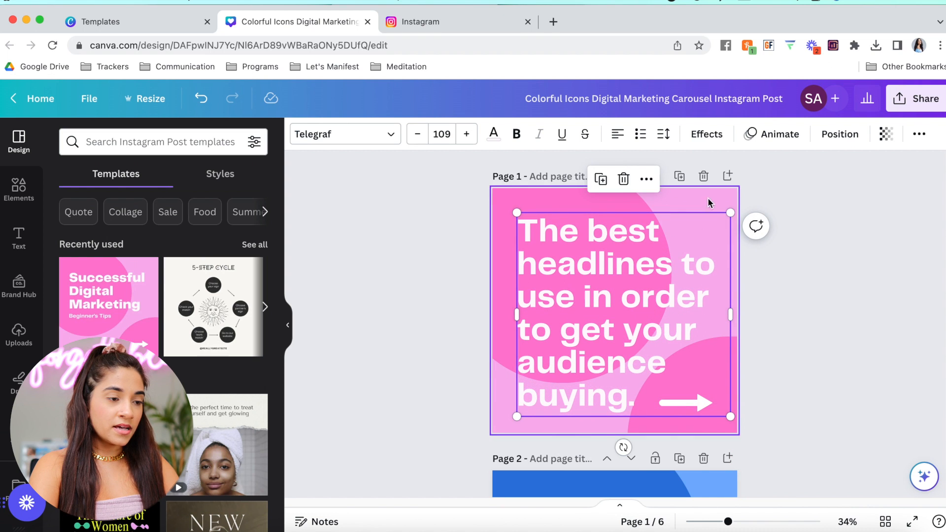
# Set the headline font size to 98.8 and reposition it on slide 1
pyautogui.click(413, 138)
pyautogui.click(414, 138)
pyautogui.click(414, 138)
pyautogui.click(413, 138)
pyautogui.click(414, 137)
pyautogui.click(414, 138)
pyautogui.click(414, 138)
pyautogui.click(417, 134)
pyautogui.click(416, 134)
pyautogui.click(416, 134)
pyautogui.click(416, 134)
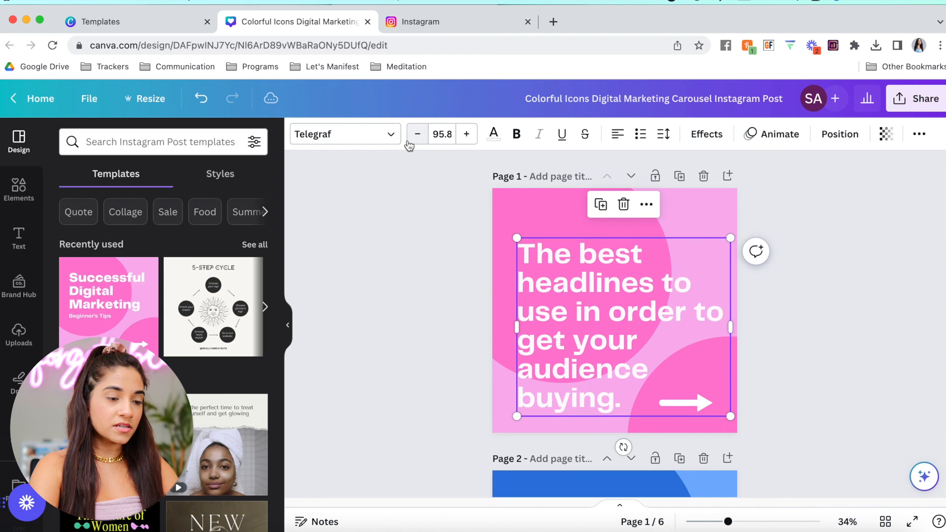
pyautogui.click(465, 134)
pyautogui.click(463, 140)
pyautogui.moveTo(612, 339)
pyautogui.mouseDown()
pyautogui.moveTo(605, 318)
pyautogui.moveTo(614, 324)
pyautogui.mouseUp()
pyautogui.click(804, 338)
# Move the arrow up and right, nudge the headline up, and add a body text box
pyautogui.moveTo(834, 335); pyautogui.dragTo(627, 498)
pyautogui.moveTo(687, 401)
pyautogui.mouseDown()
pyautogui.moveTo(639, 401)
pyautogui.moveTo(688, 393)
pyautogui.moveTo(675, 396)
pyautogui.mouseUp()
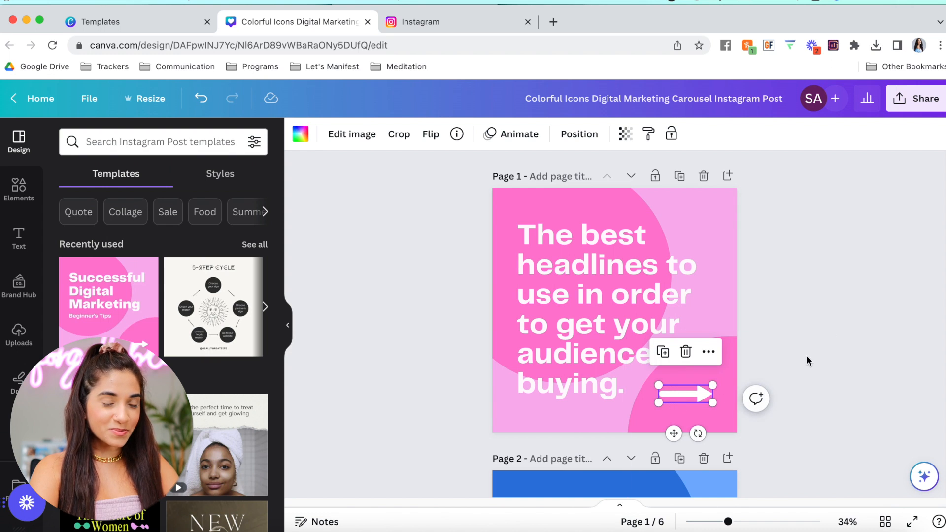
pyautogui.click(827, 305)
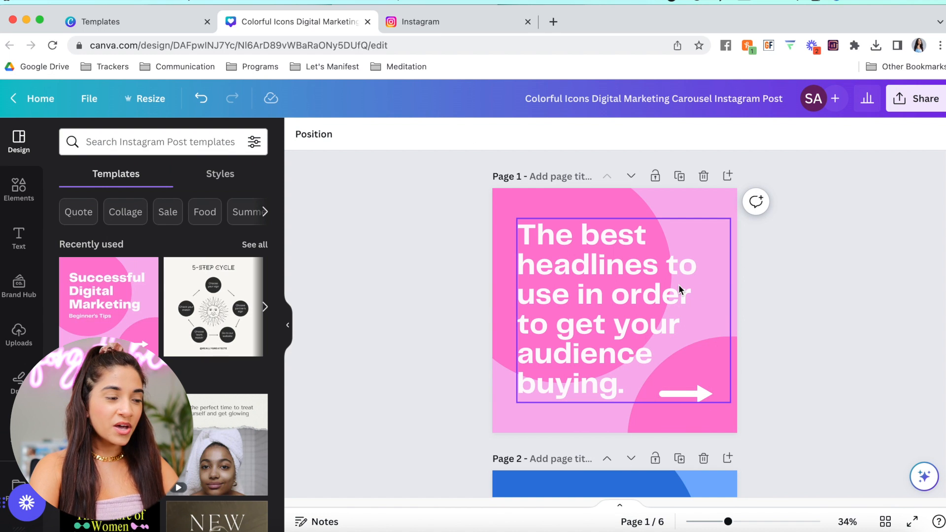
pyautogui.moveTo(592, 277); pyautogui.dragTo(592, 271)
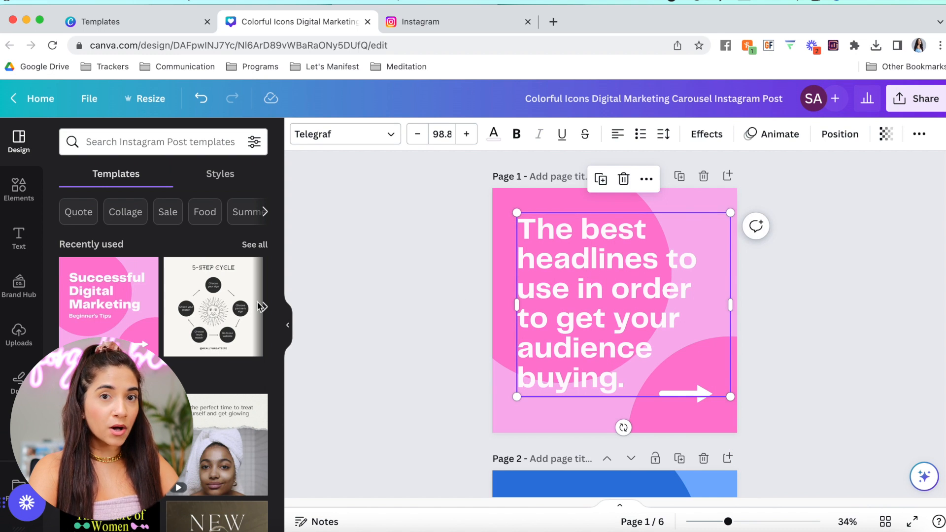
pyautogui.click(22, 252)
pyautogui.click(227, 386)
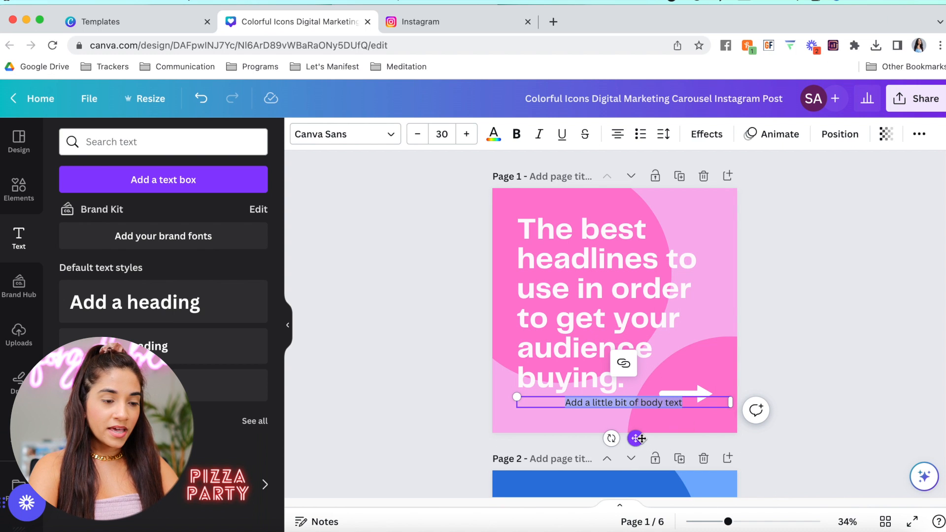
pyautogui.moveTo(638, 438); pyautogui.dragTo(639, 446)
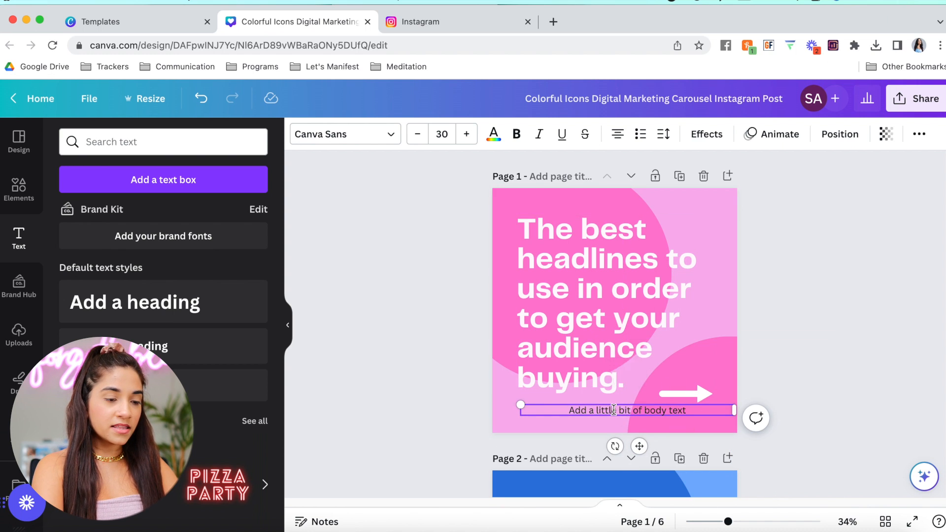
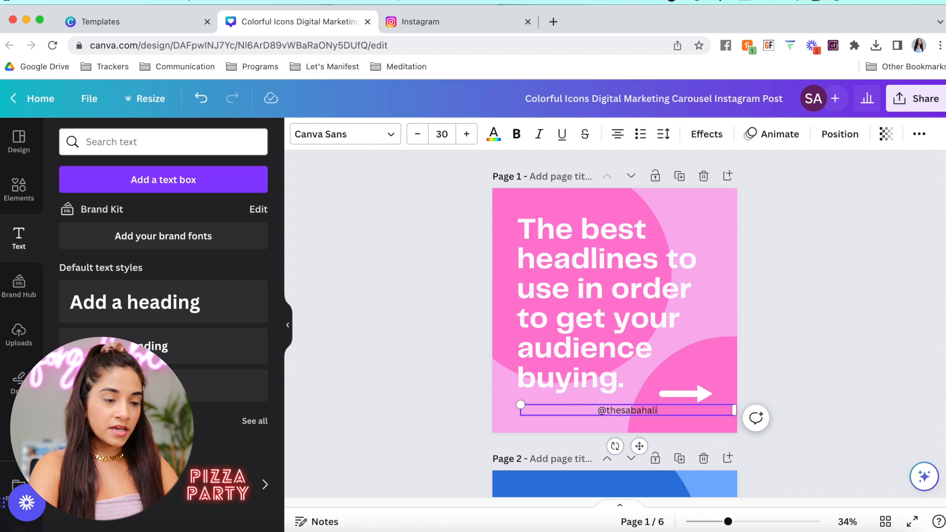
pyautogui.moveTo(639, 446); pyautogui.dragTo(636, 451)
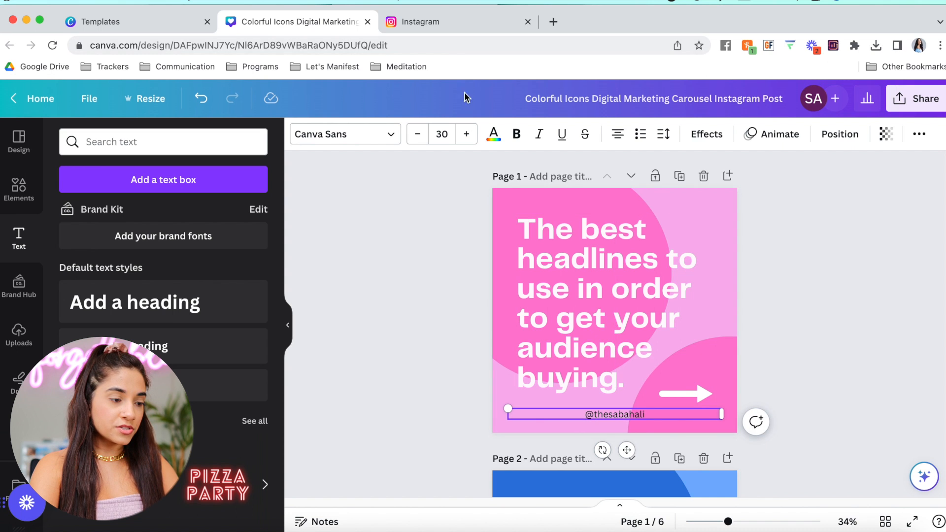
pyautogui.click(493, 136)
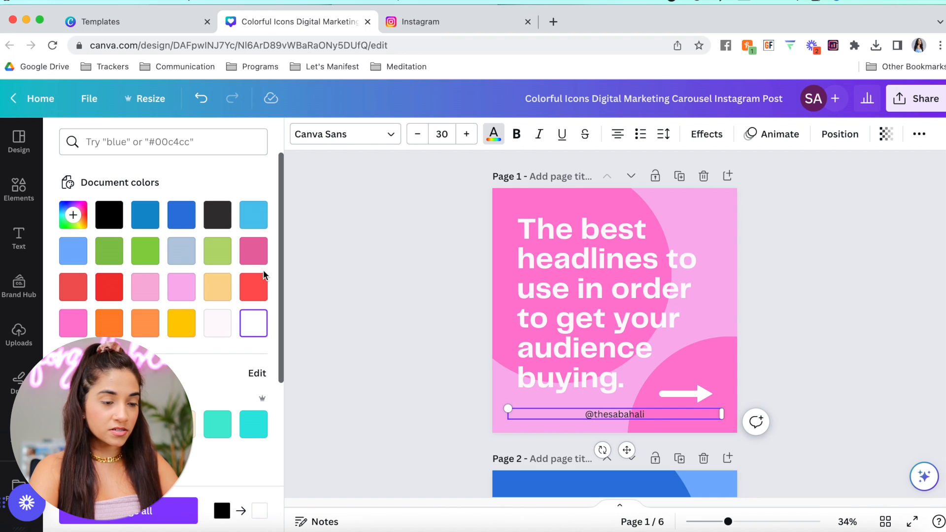
pyautogui.doubleClick(620, 411)
pyautogui.click(253, 322)
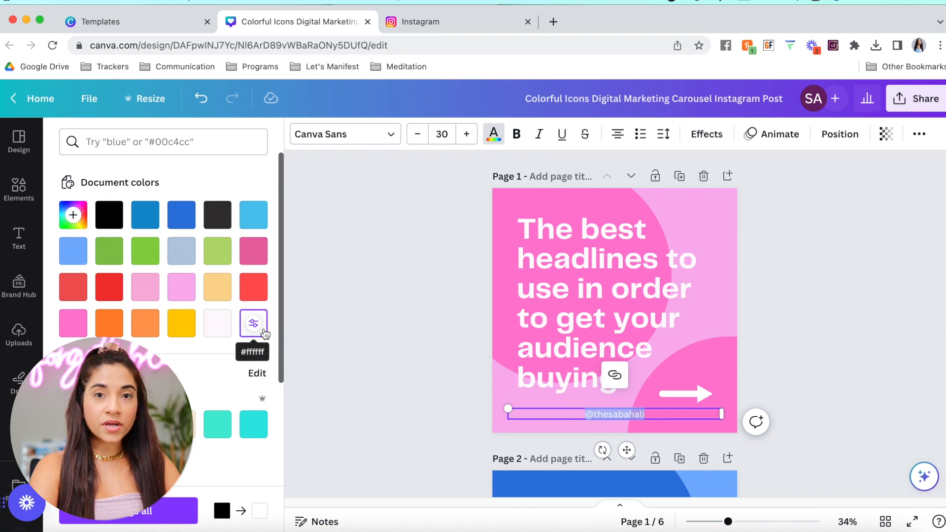
pyautogui.click(440, 336)
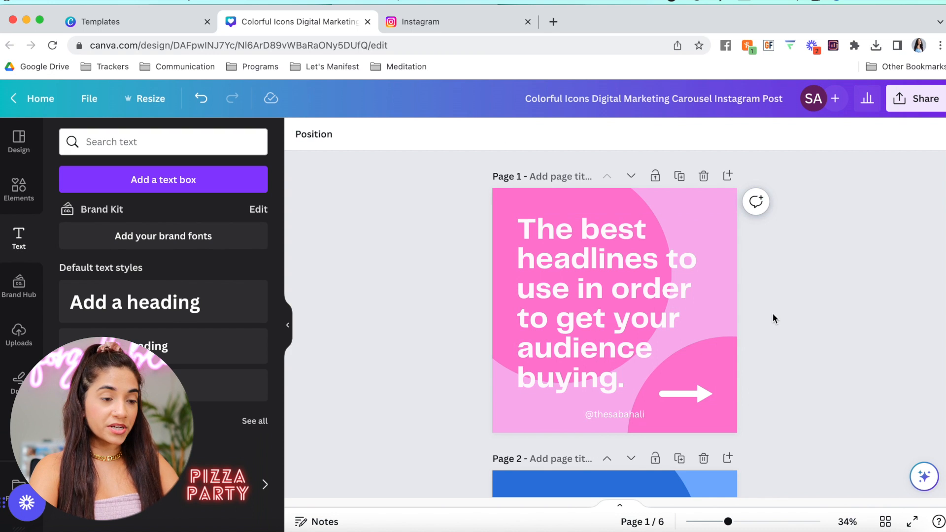
# Delete the top-left and bottom-right pink circles from slide 1
pyautogui.click(648, 205)
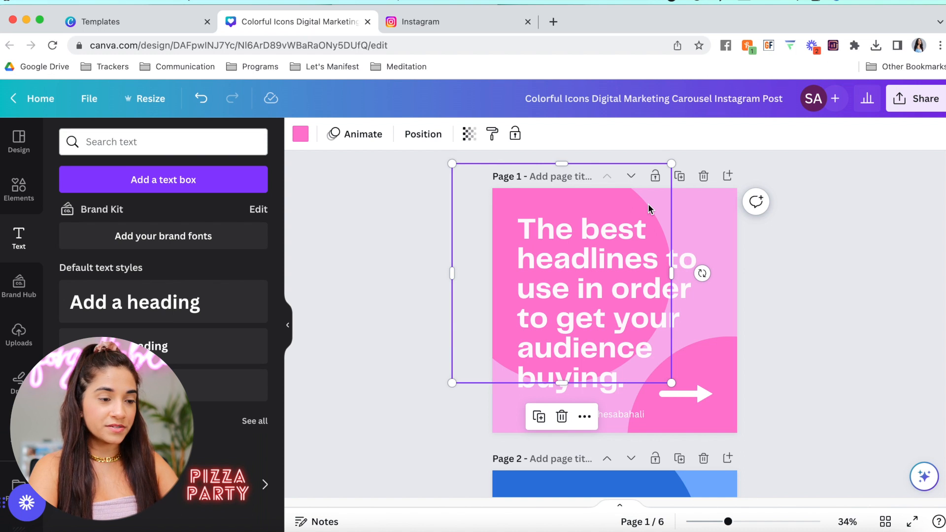
pyautogui.press('Delete')
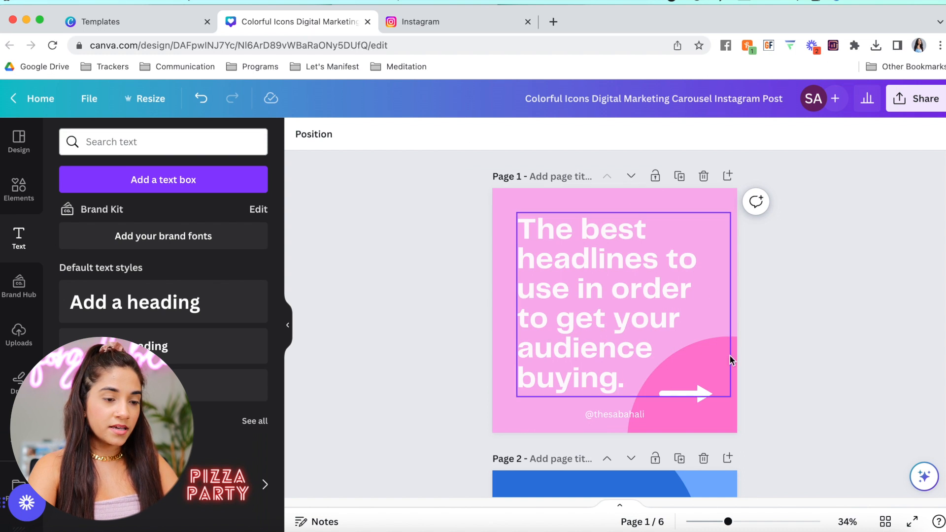
pyautogui.click(727, 430)
pyautogui.press('Delete')
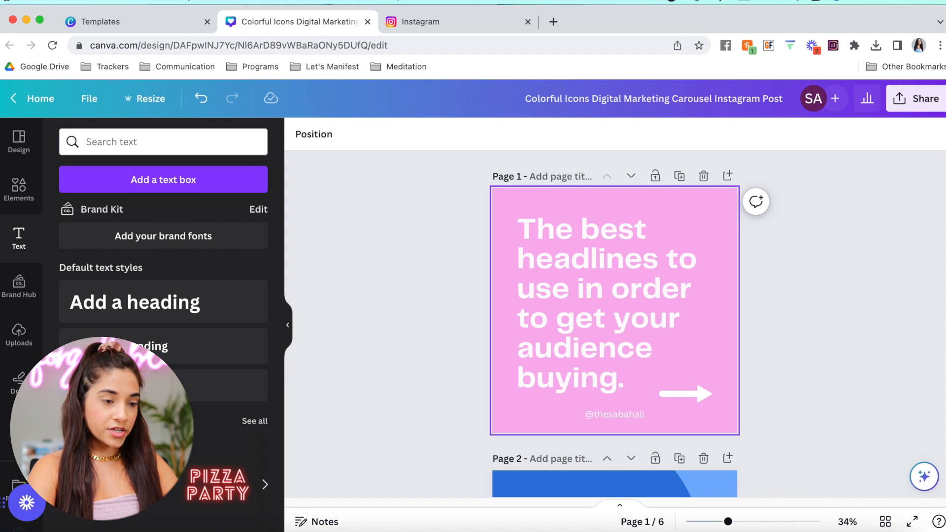
pyautogui.click(689, 203)
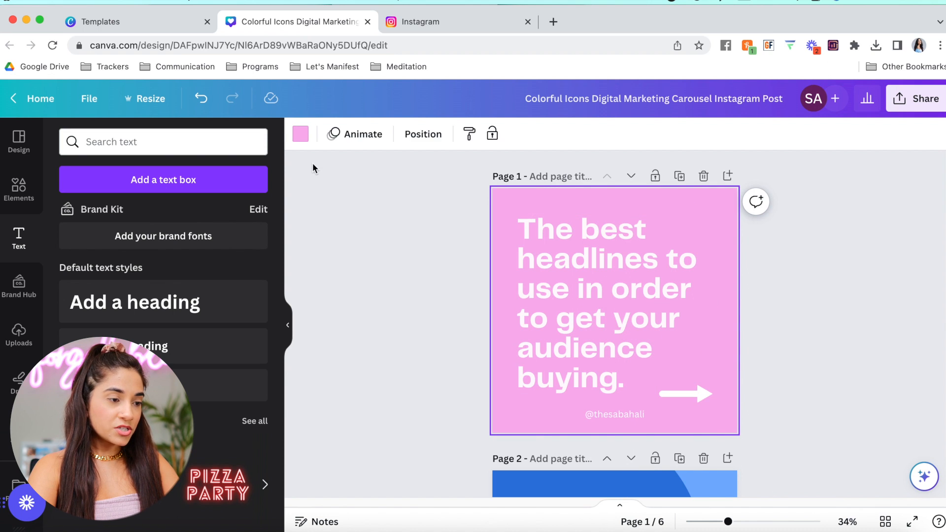
# Fill the slide 1 background with the Brand Kit pink colour
pyautogui.click(300, 133)
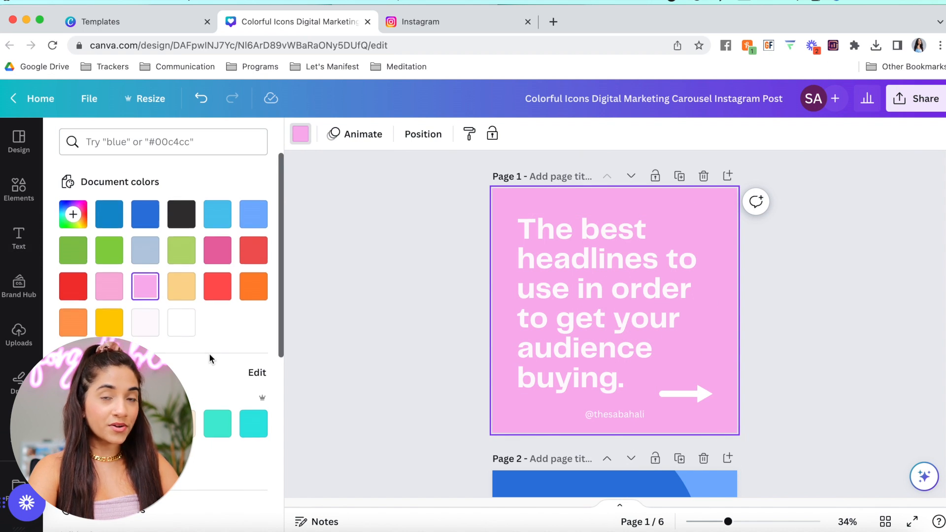
pyautogui.scroll(-1, 209, 353)
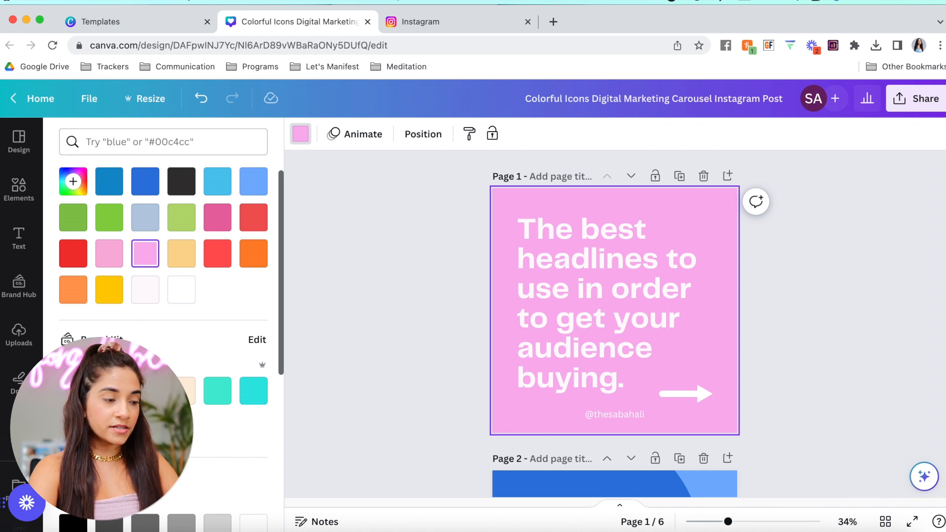
pyautogui.scroll(-3, 210, 413)
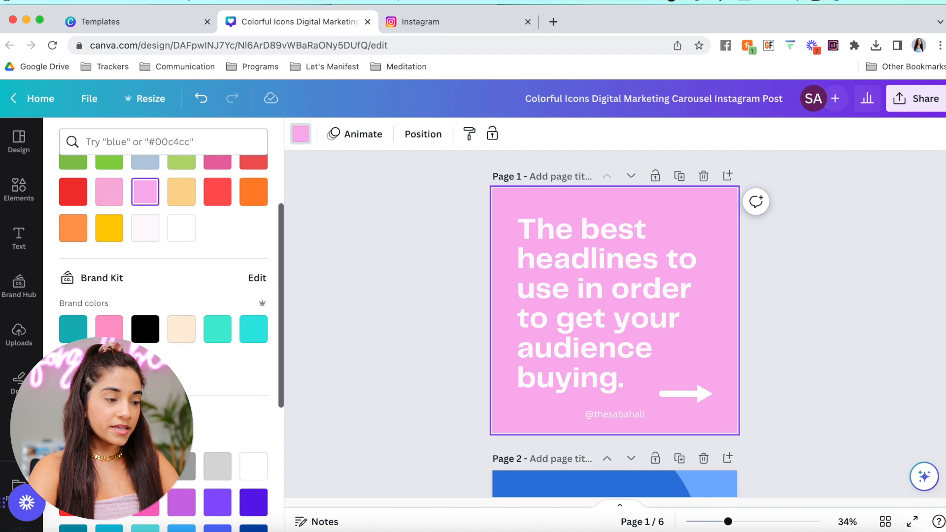
pyautogui.click(114, 331)
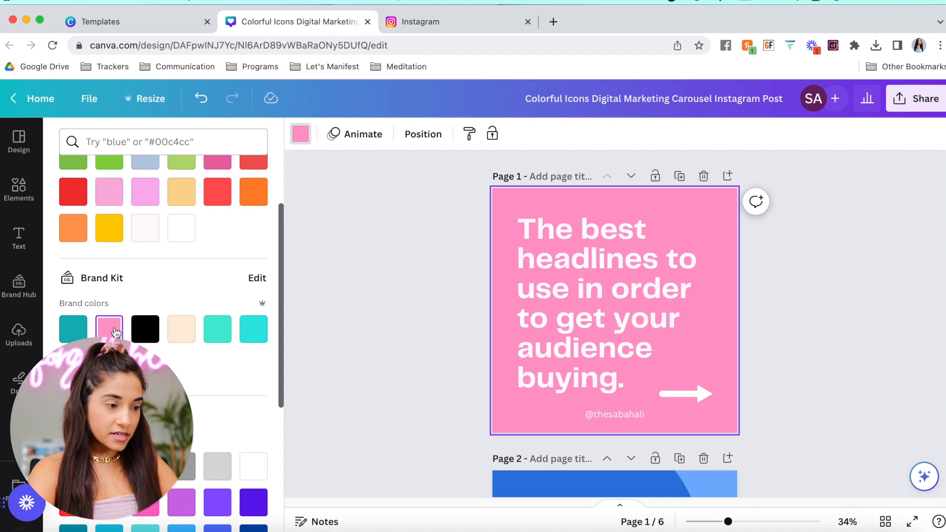
pyautogui.click(556, 304)
pyautogui.click(646, 289)
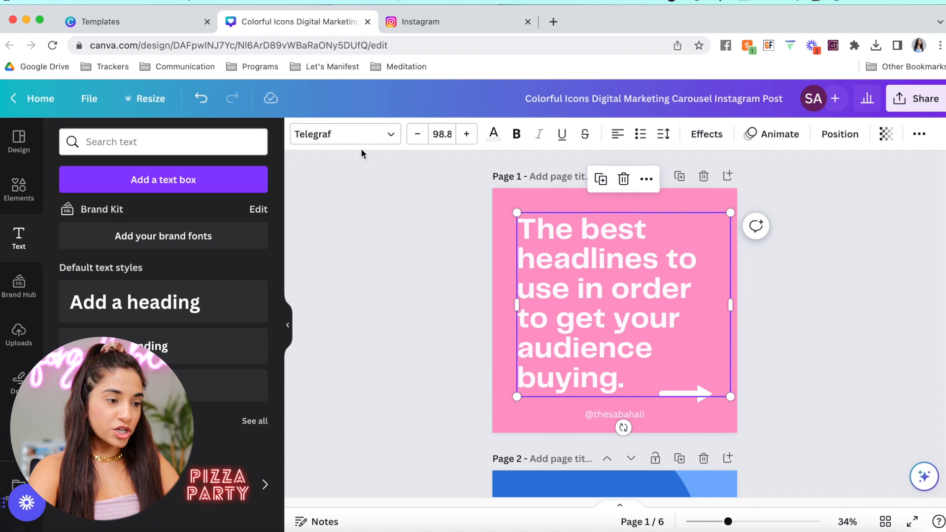
# Change the headline font to Playfair Display
pyautogui.click(363, 135)
pyautogui.scroll(-3, 162, 296)
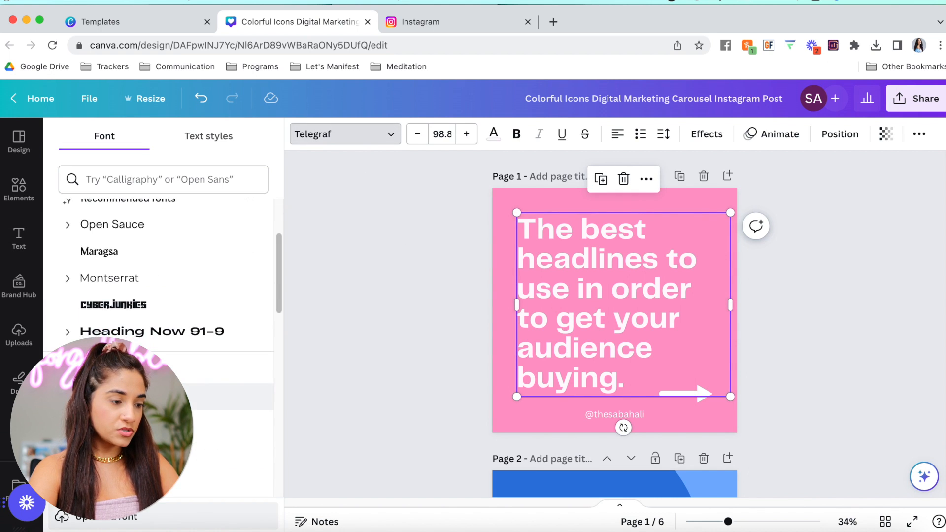
pyautogui.scroll(-3, 167, 361)
pyautogui.scroll(6, 166, 361)
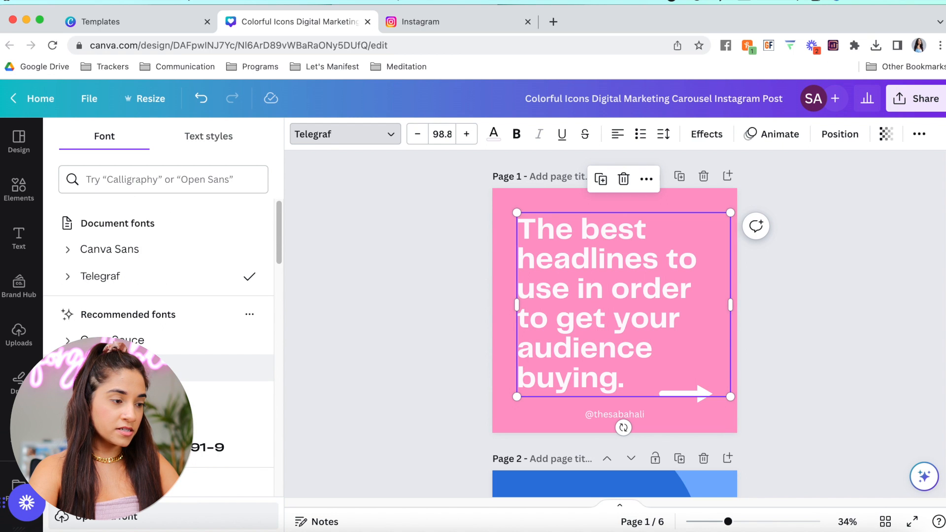
pyautogui.click(123, 180)
pyautogui.write('play')
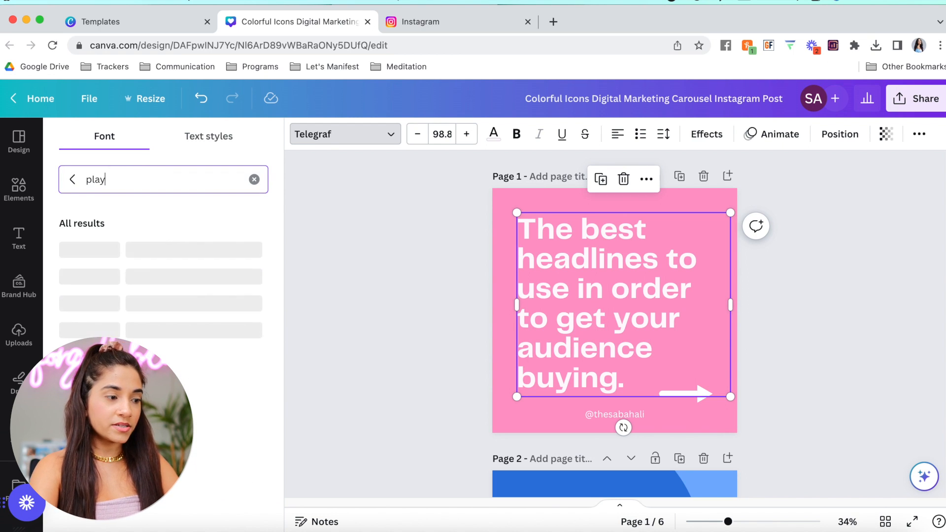
pyautogui.click(118, 302)
# Narrow the headline text box slightly from its right edge
pyautogui.click(699, 423)
pyautogui.click(622, 300)
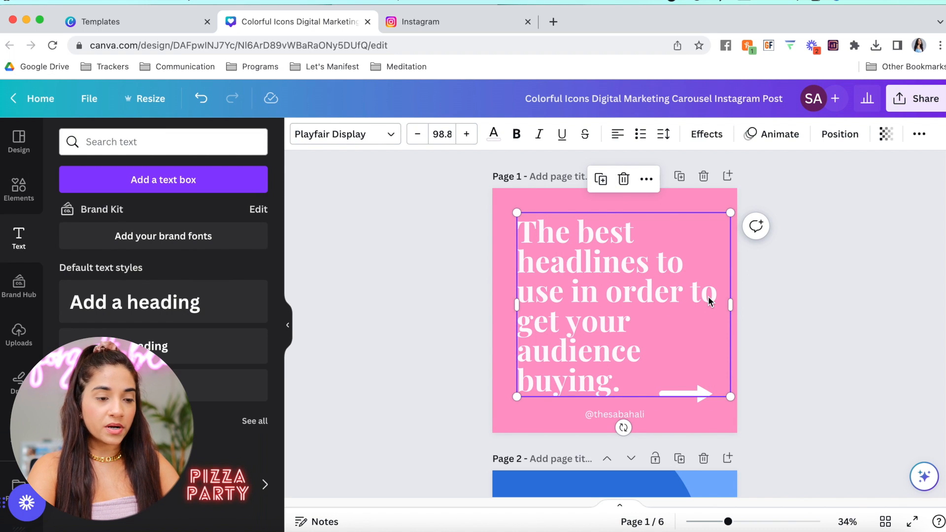
pyautogui.moveTo(730, 305); pyautogui.dragTo(707, 302)
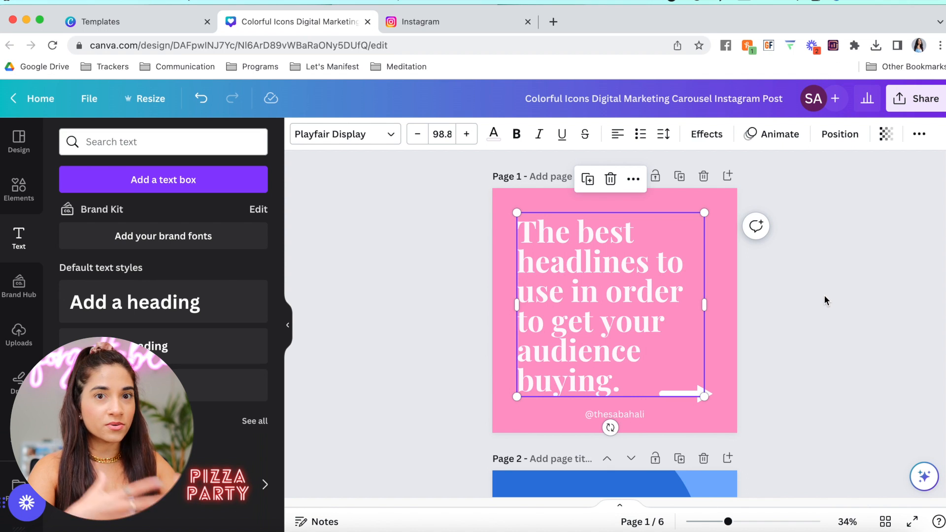
pyautogui.click(789, 329)
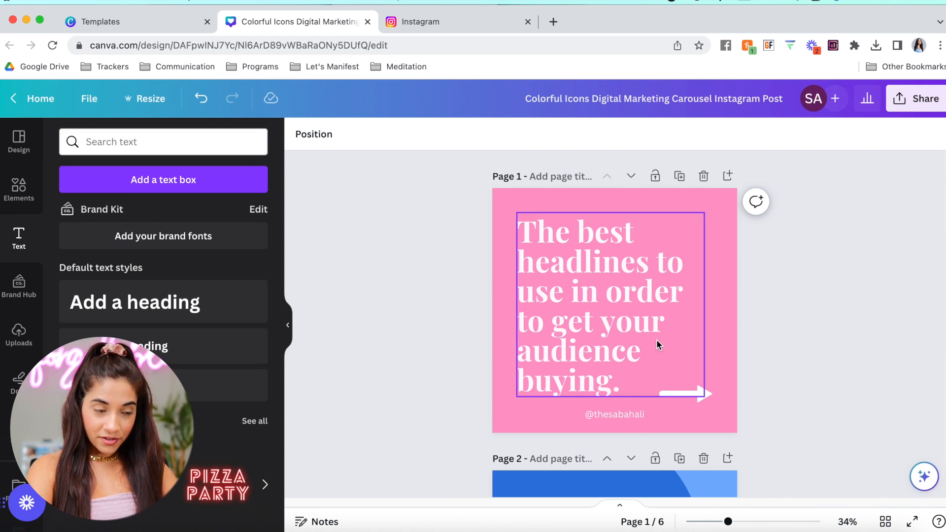
pyautogui.click(628, 324)
pyautogui.click(628, 324)
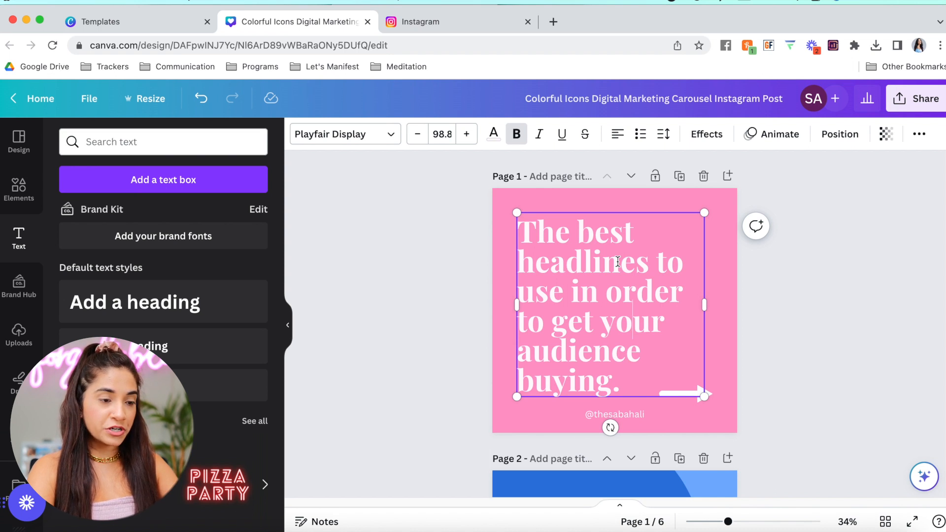
# Make the entire headline text black
pyautogui.moveTo(648, 261); pyautogui.dragTo(577, 231)
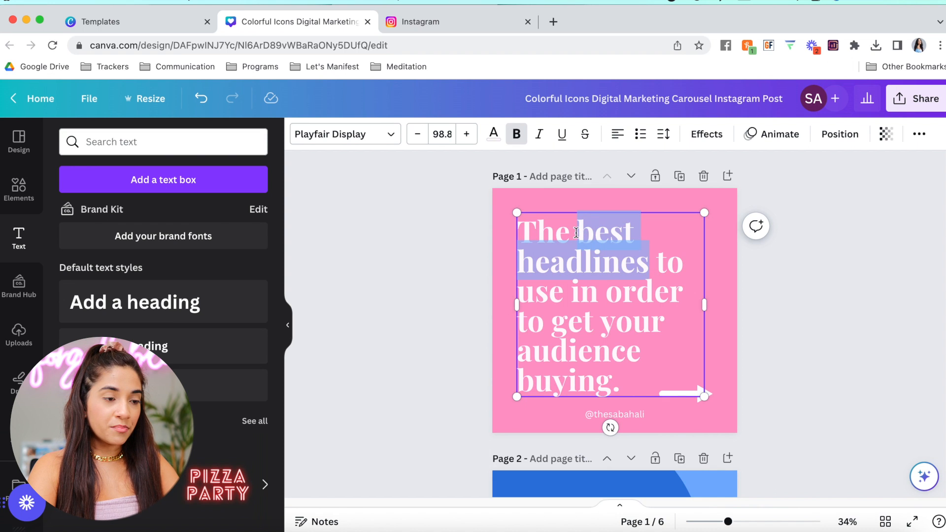
pyautogui.click(493, 134)
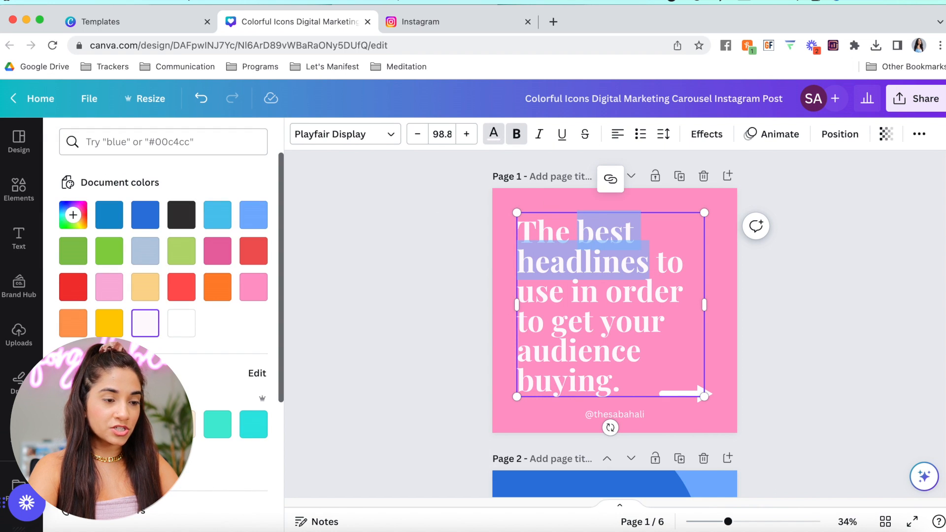
pyautogui.click(109, 424)
pyautogui.click(442, 294)
pyautogui.click(442, 294)
pyautogui.doubleClick(587, 292)
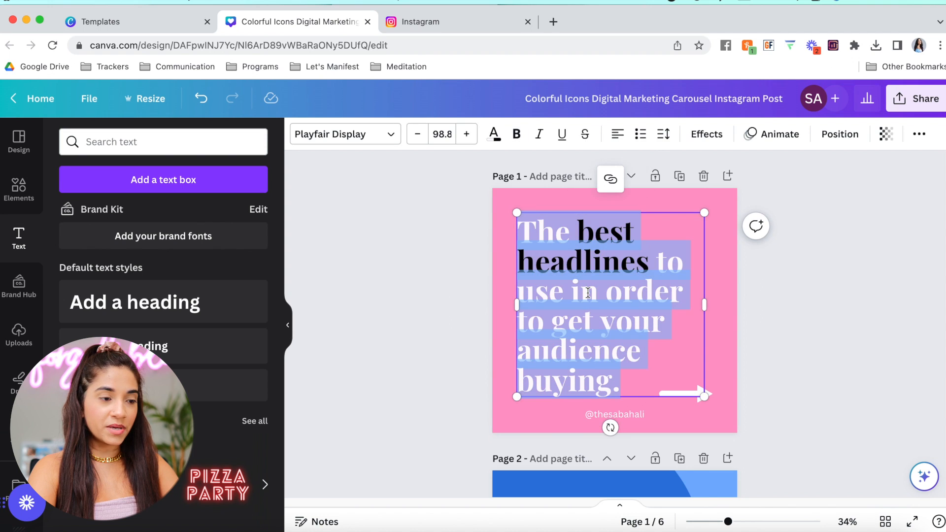
pyautogui.click(496, 140)
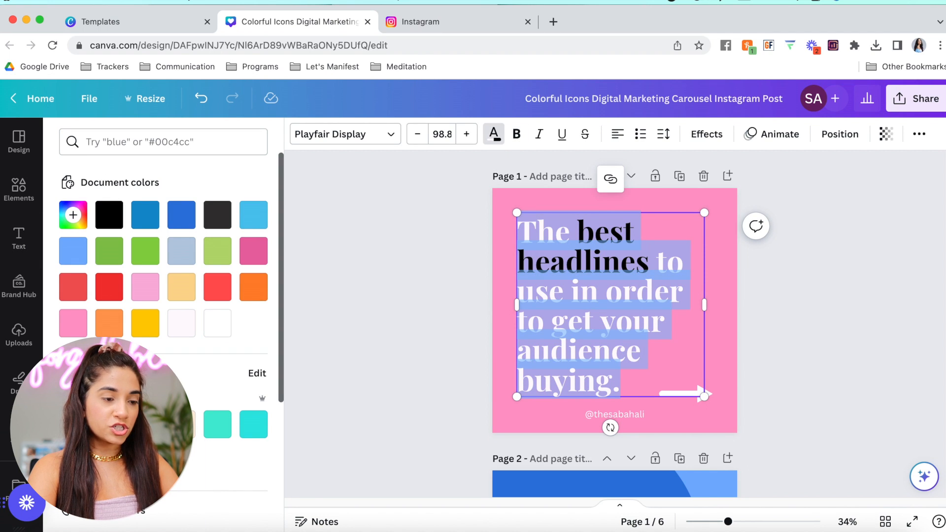
pyautogui.click(109, 427)
pyautogui.click(478, 288)
# Turn the words 'best headlines' and 'audience buying' white
pyautogui.click(594, 266)
pyautogui.click(594, 266)
pyautogui.moveTo(580, 237); pyautogui.dragTo(646, 265)
pyautogui.click(493, 134)
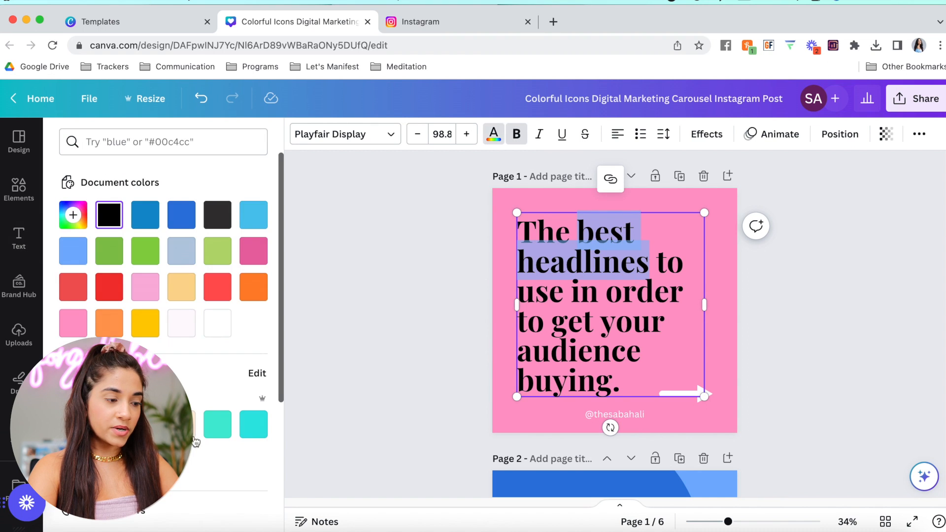
pyautogui.click(217, 323)
pyautogui.click(401, 268)
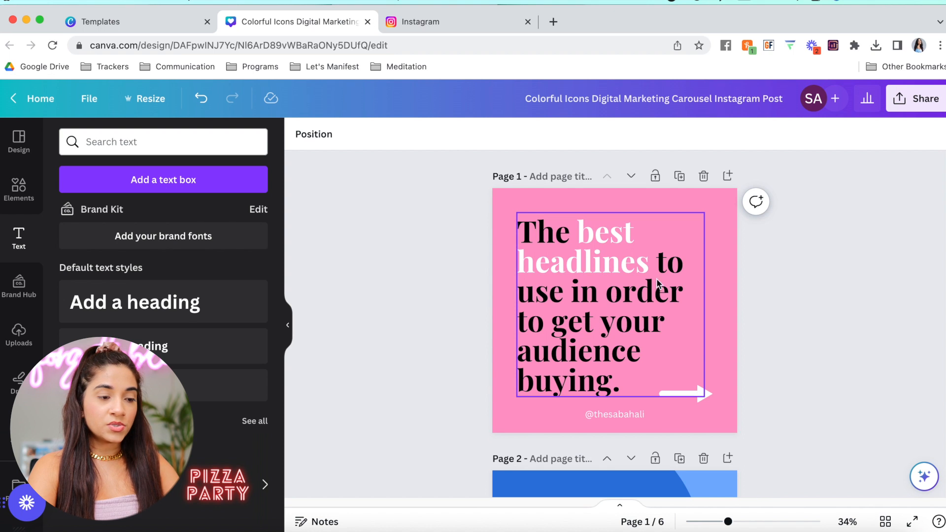
pyautogui.click(598, 346)
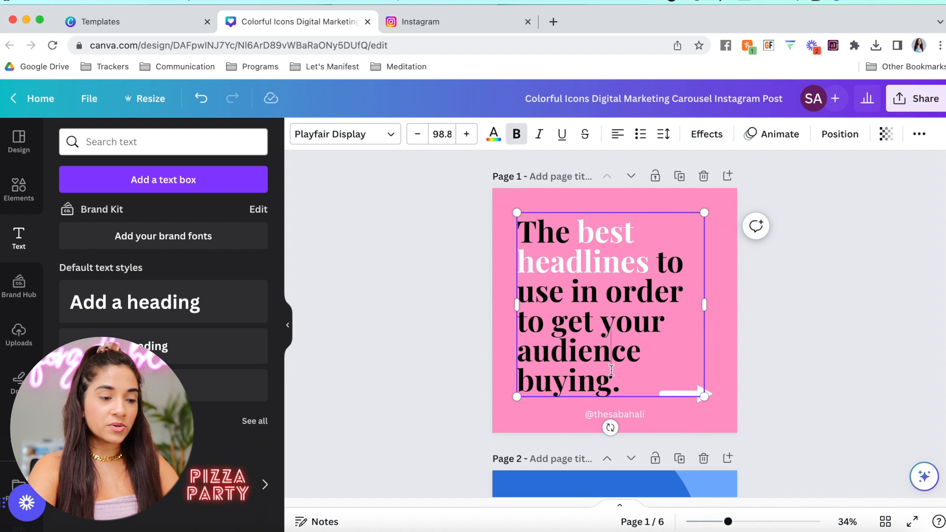
pyautogui.moveTo(613, 387); pyautogui.dragTo(520, 364)
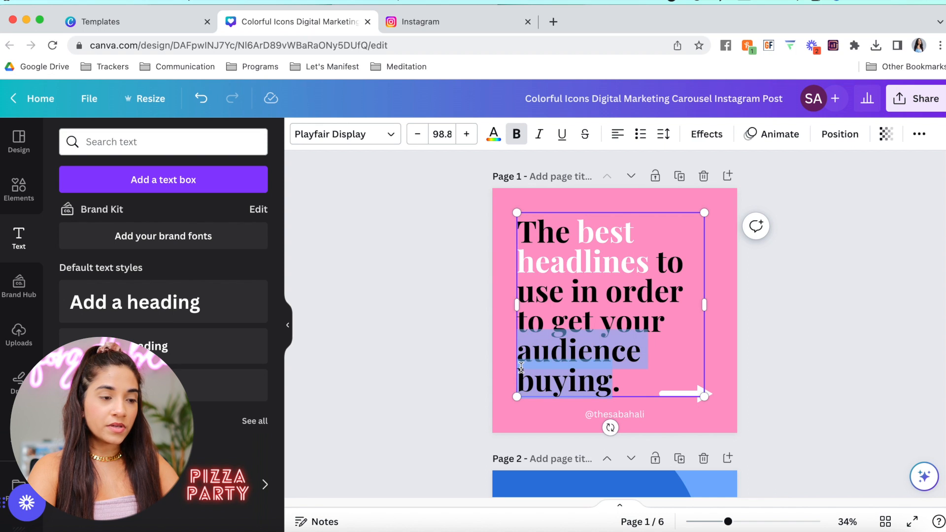
pyautogui.click(492, 133)
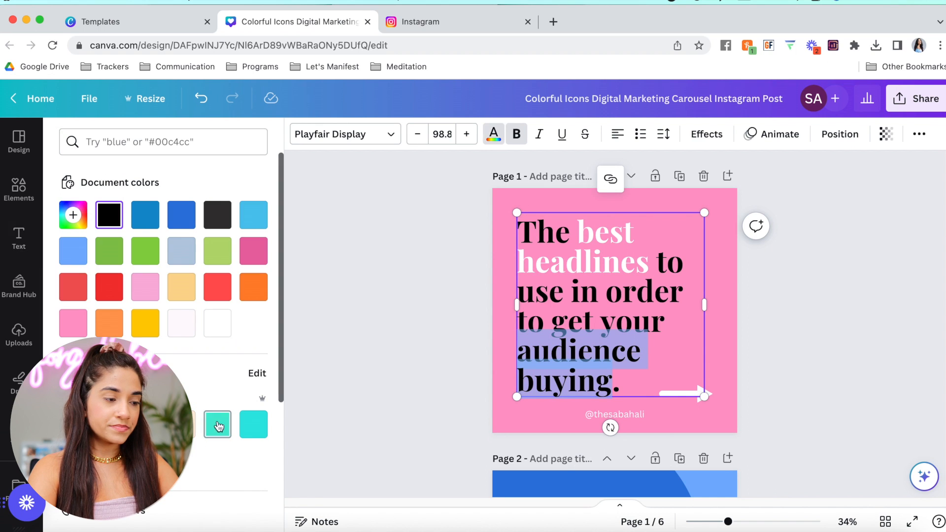
pyautogui.click(216, 323)
pyautogui.click(852, 293)
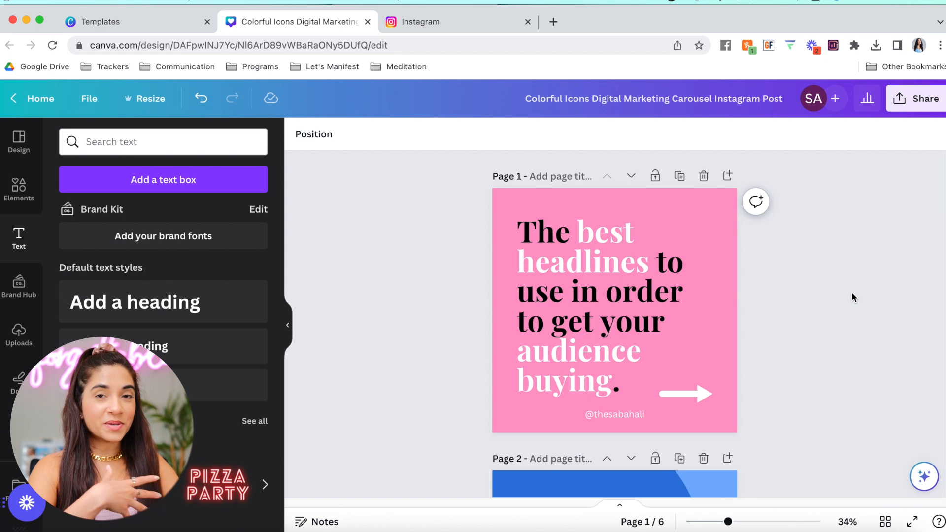
# Add a square shape, make it sharp-cornered and flatten it into a thin bar
pyautogui.click(19, 187)
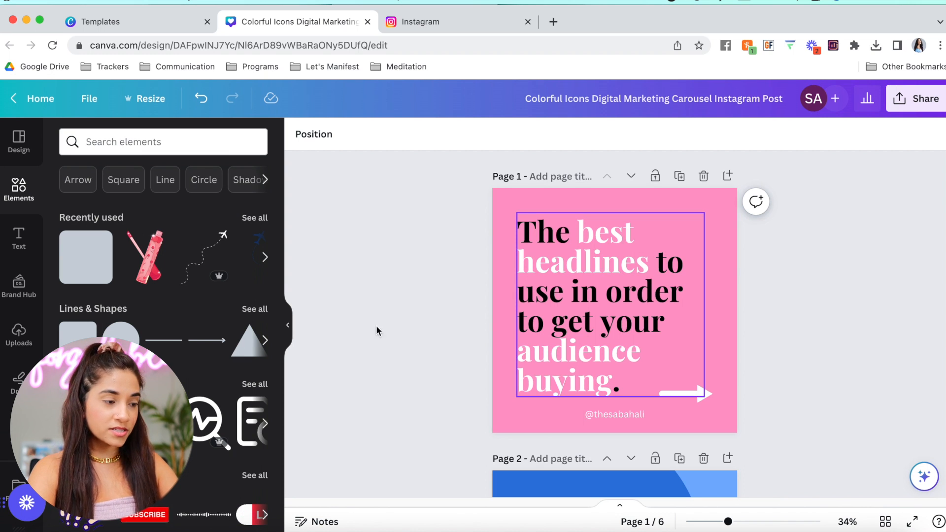
pyautogui.click(89, 260)
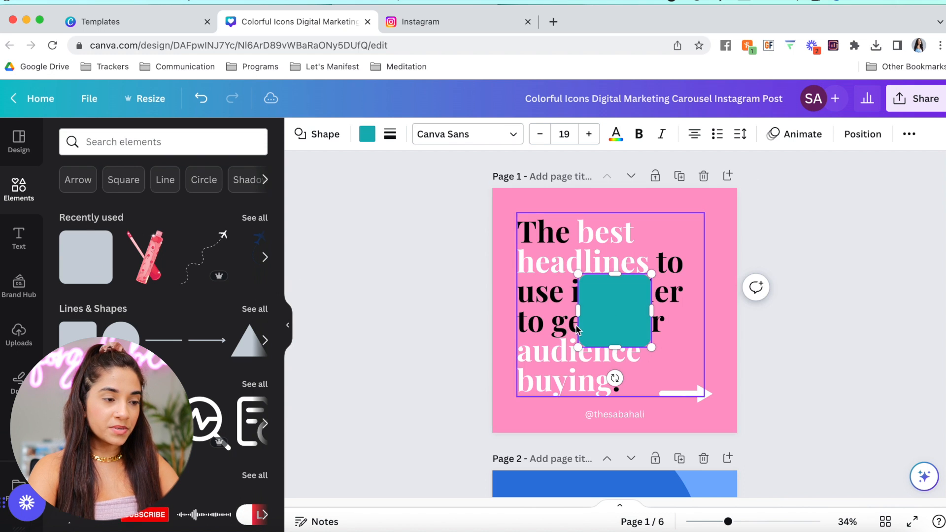
pyautogui.click(315, 134)
pyautogui.click(81, 217)
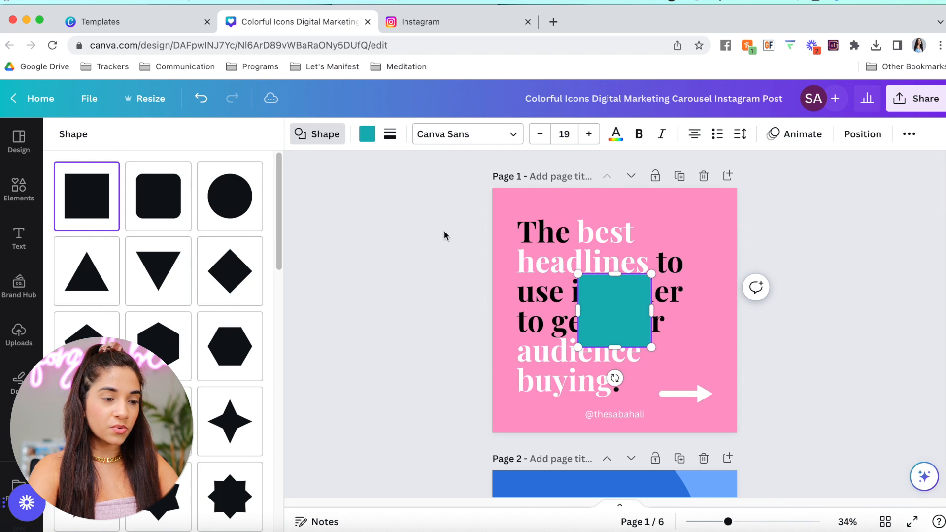
pyautogui.moveTo(636, 341); pyautogui.dragTo(634, 296)
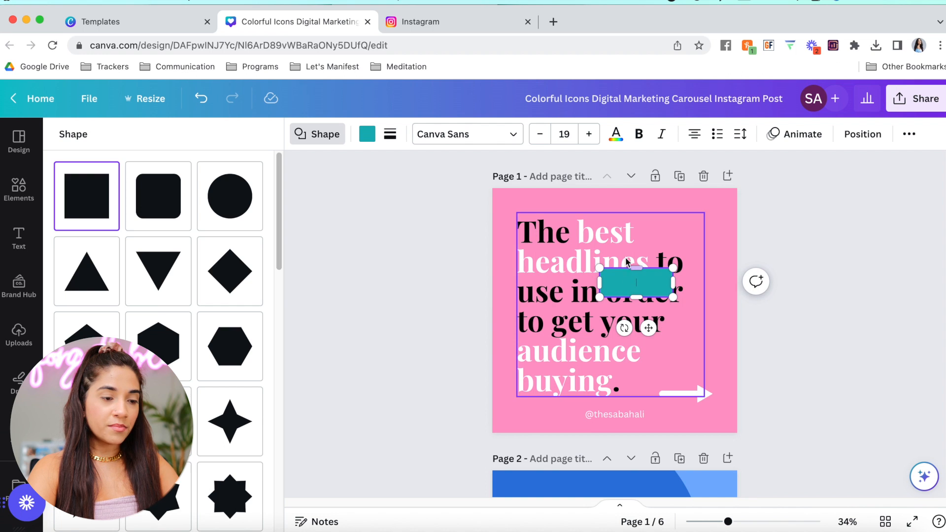
pyautogui.click(647, 289)
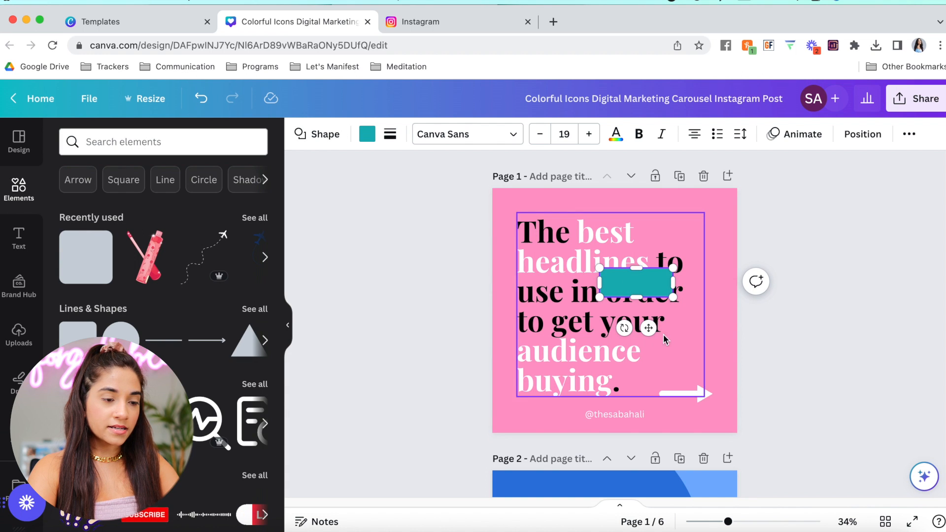
# Make the bar black and fit boxes behind best, headlines, audience and buying, sent behind the text
pyautogui.moveTo(648, 328); pyautogui.dragTo(626, 284)
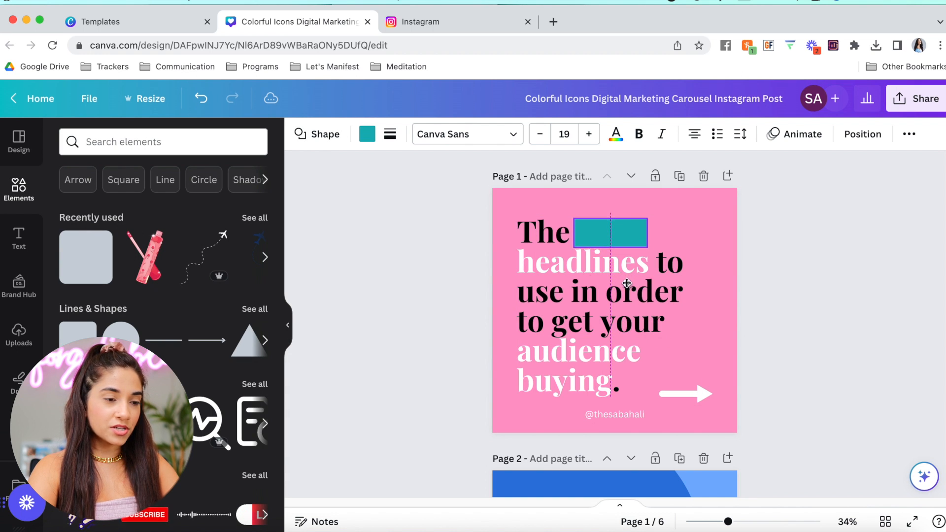
pyautogui.click(374, 140)
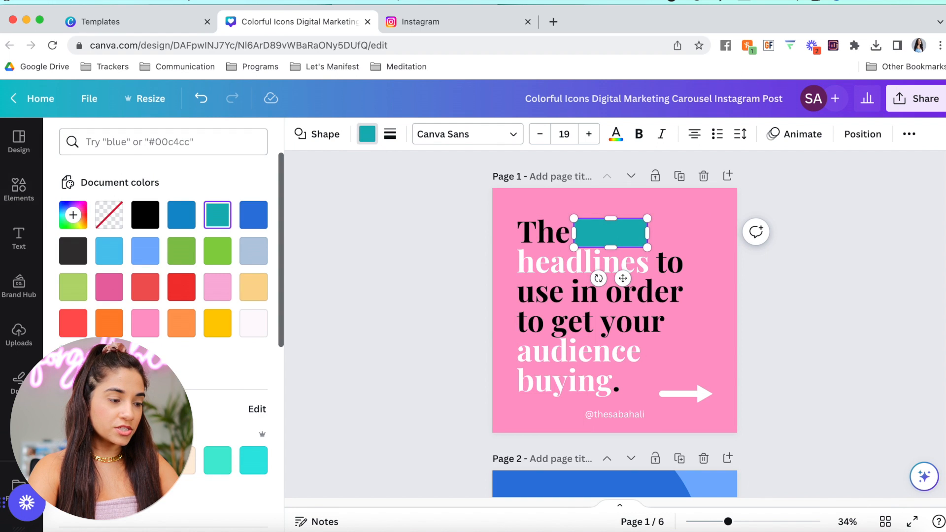
pyautogui.click(145, 215)
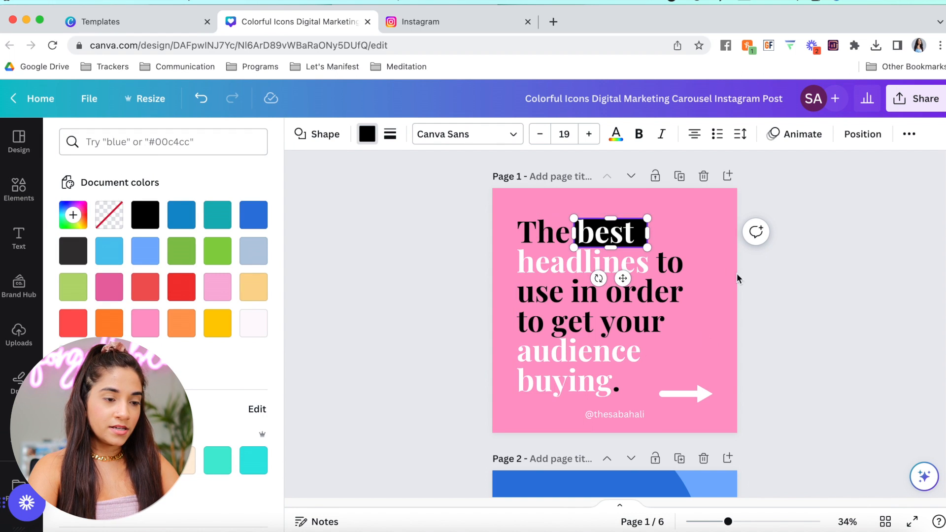
pyautogui.moveTo(647, 232); pyautogui.dragTo(635, 354)
pyautogui.press('super+bracketleft')
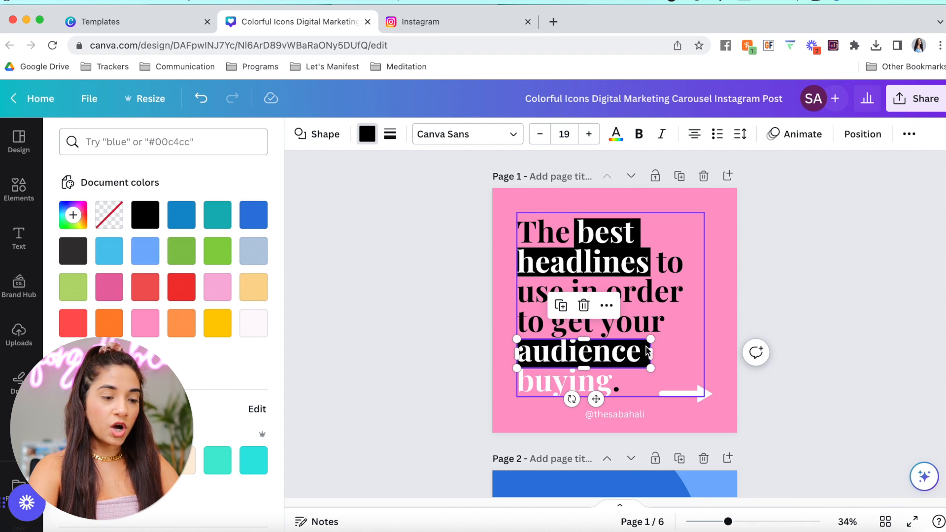
pyautogui.moveTo(649, 350); pyautogui.dragTo(617, 388)
pyautogui.press('super+bracketleft')
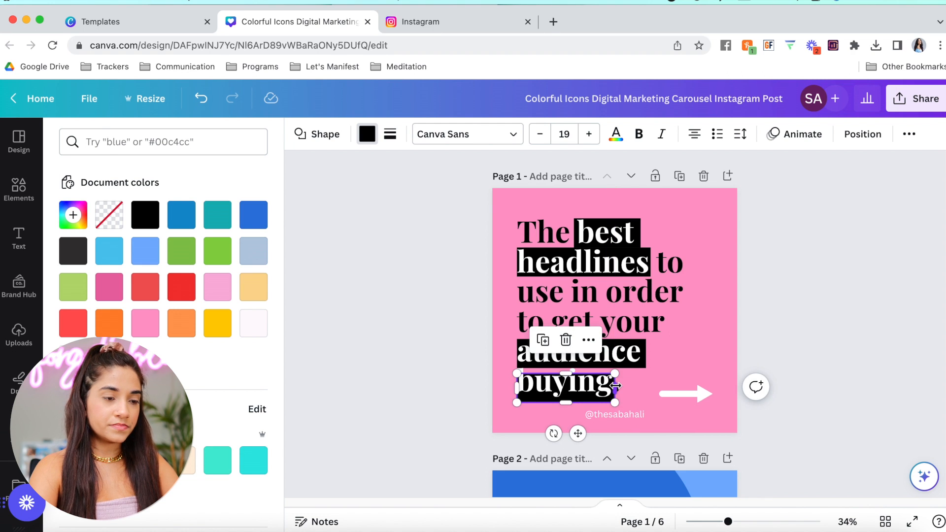
pyautogui.click(862, 268)
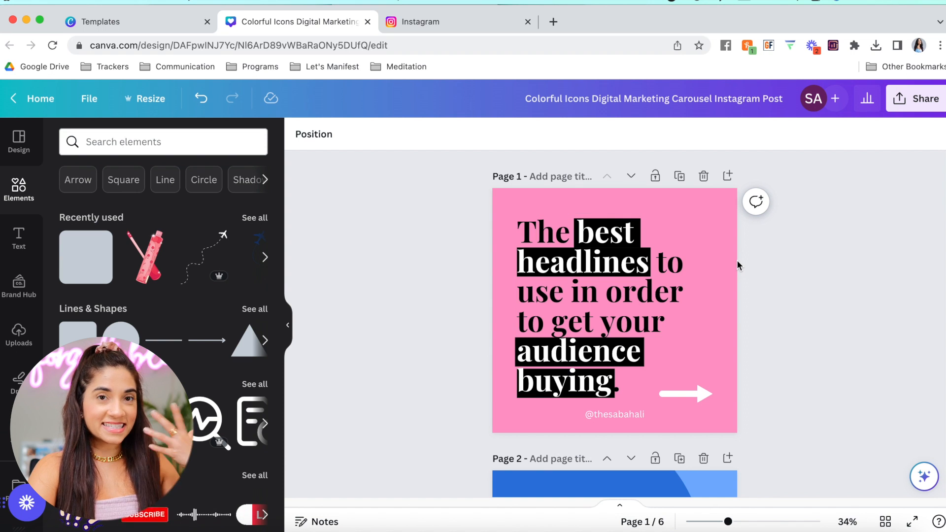
# Add a 'fade' gradient graphic to slide 1 and change its colour to white
pyautogui.click(163, 141)
pyautogui.write('fade')
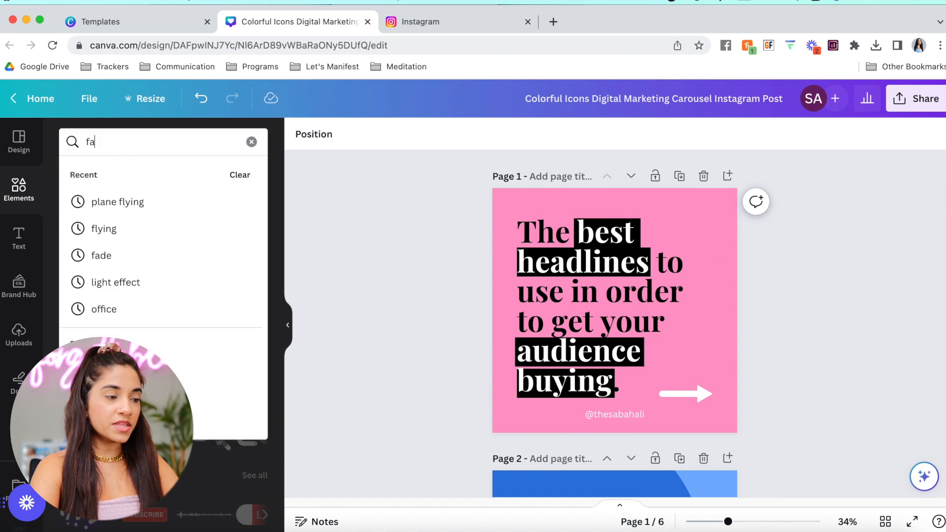
pyautogui.press('Return')
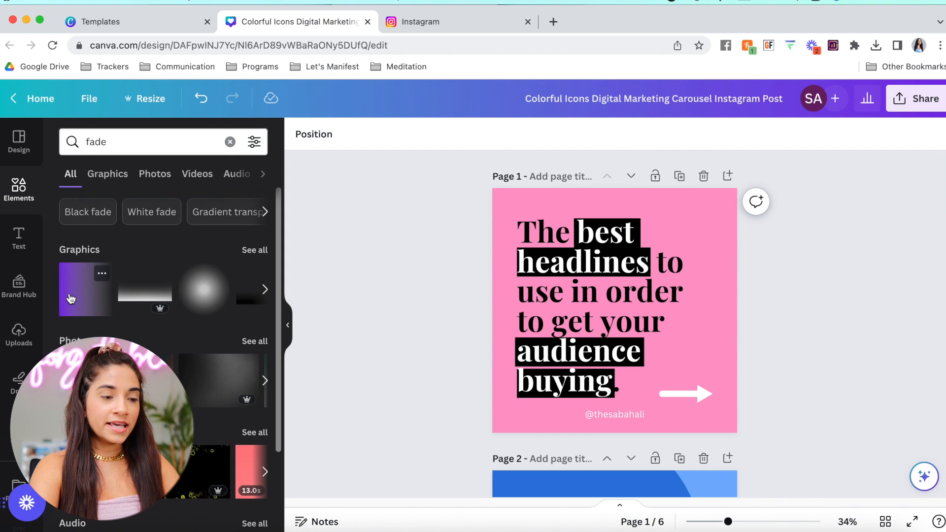
pyautogui.click(85, 289)
pyautogui.moveTo(601, 311); pyautogui.dragTo(576, 268)
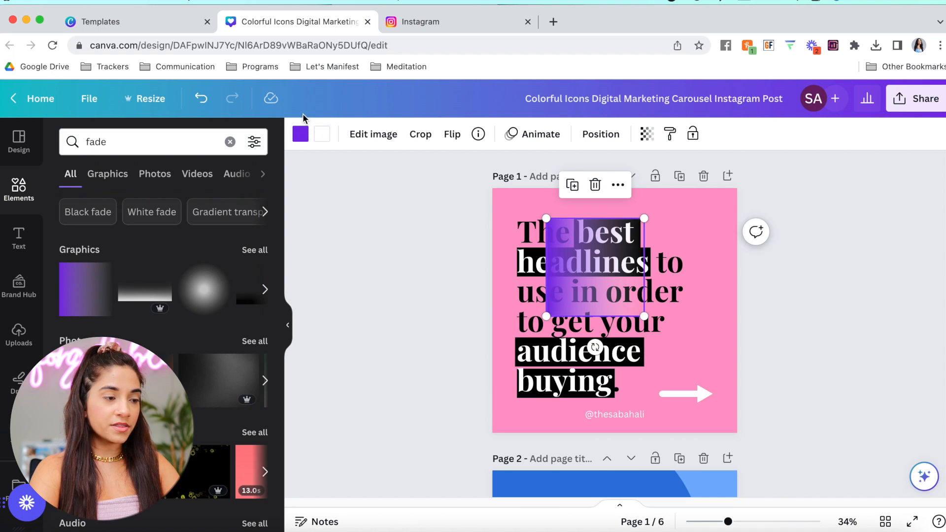
pyautogui.click(300, 134)
pyautogui.click(253, 323)
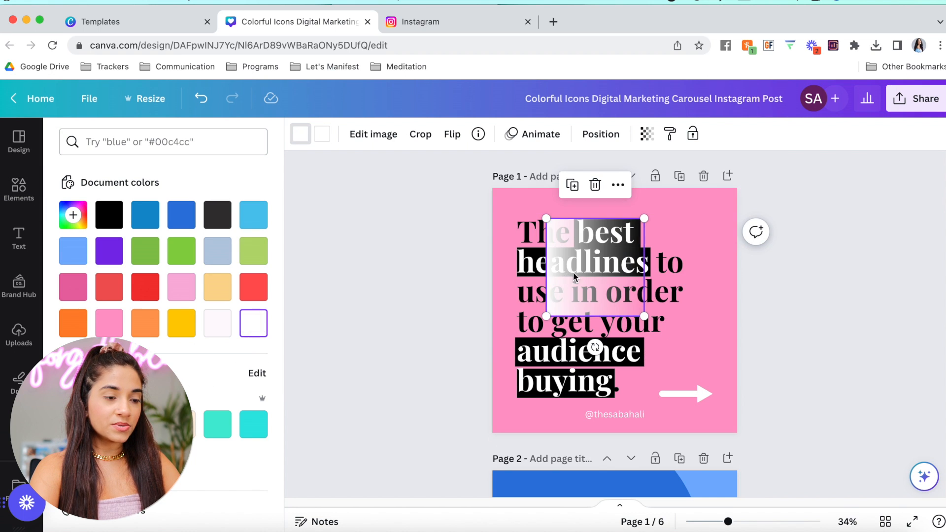
# Rotate and stretch the white gradient over the page, then layer it beneath the text
pyautogui.moveTo(570, 284); pyautogui.dragTo(515, 249)
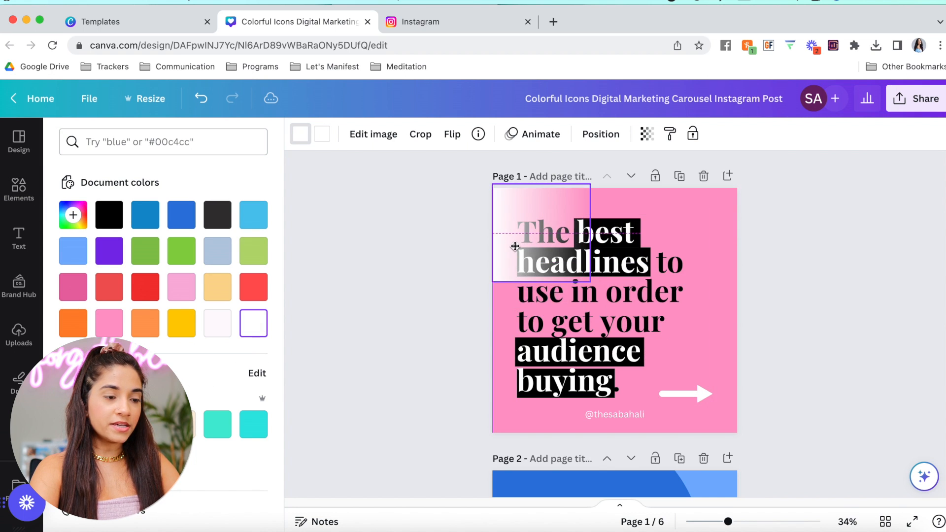
pyautogui.moveTo(621, 232); pyautogui.dragTo(536, 144)
pyautogui.moveTo(504, 199); pyautogui.dragTo(504, 354)
pyautogui.moveTo(592, 335); pyautogui.dragTo(814, 254)
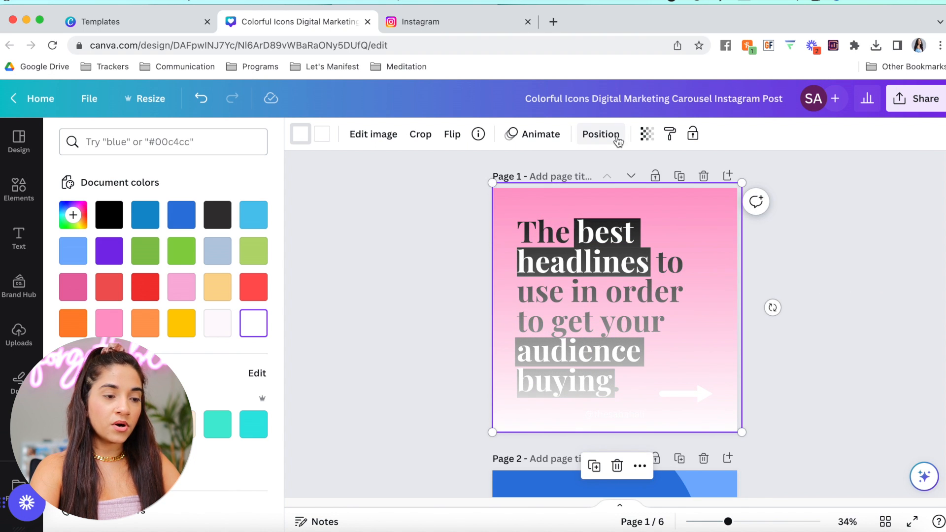
pyautogui.click(600, 134)
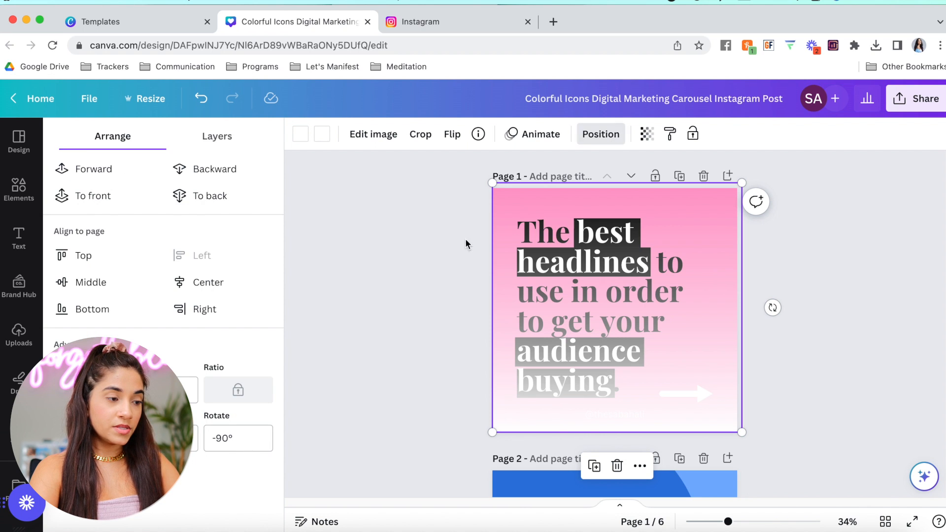
pyautogui.click(212, 147)
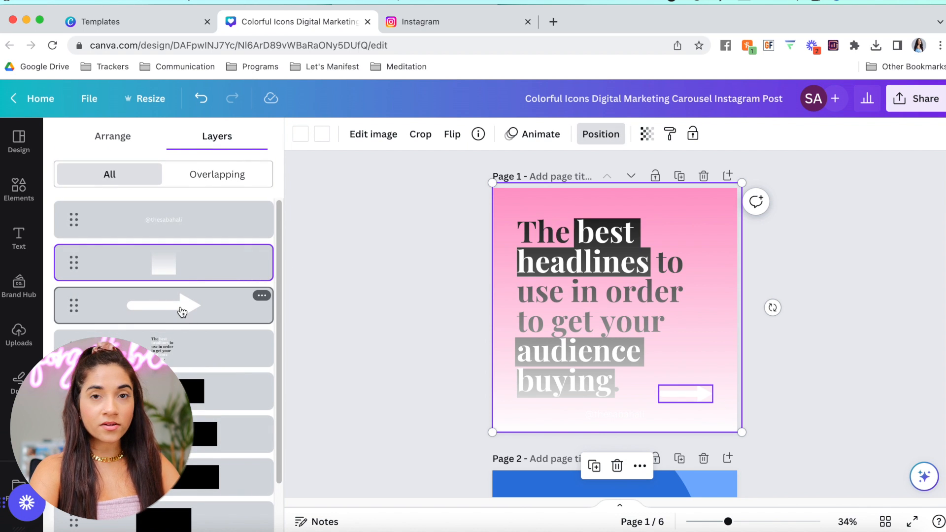
pyautogui.moveTo(144, 260); pyautogui.dragTo(144, 492)
pyautogui.click(388, 384)
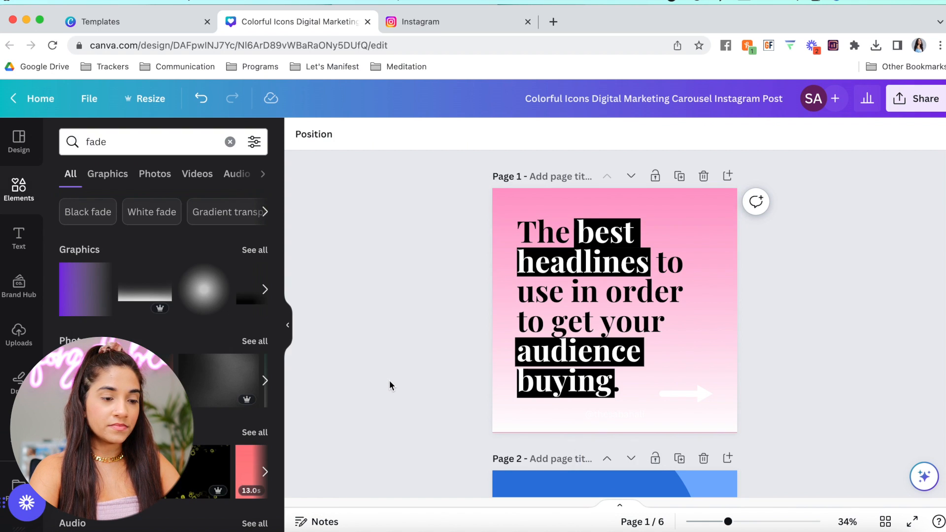
# Delete the white arrow and make the handle text at the bottom dark grey
pyautogui.click(697, 399)
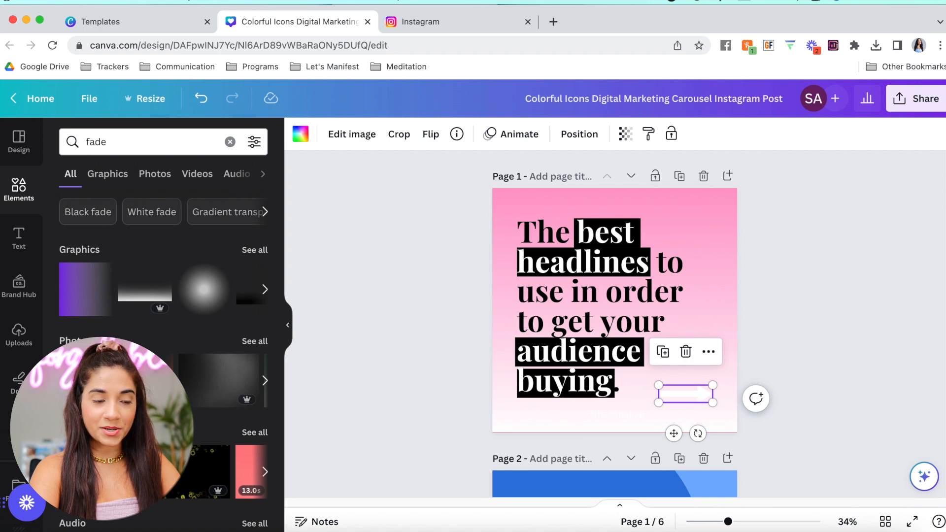
pyautogui.press('Delete')
pyautogui.click(637, 411)
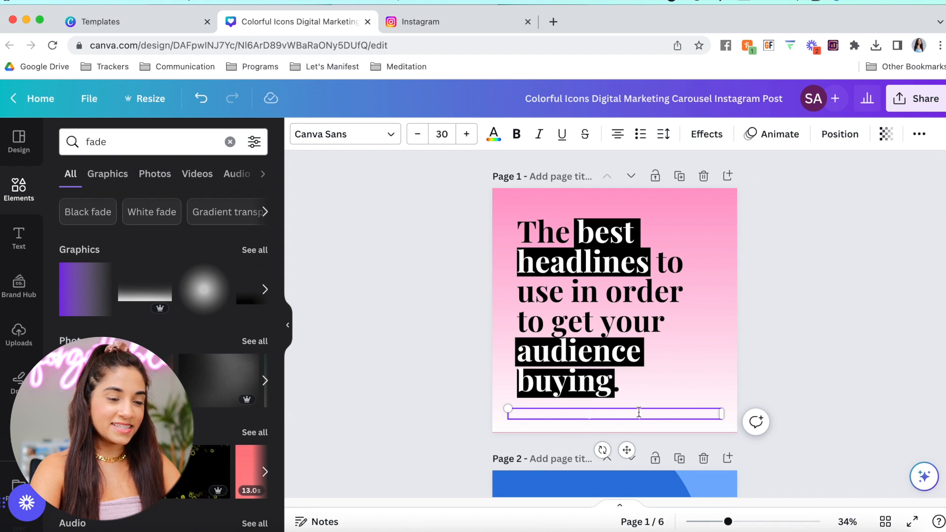
pyautogui.click(639, 412)
pyautogui.click(489, 142)
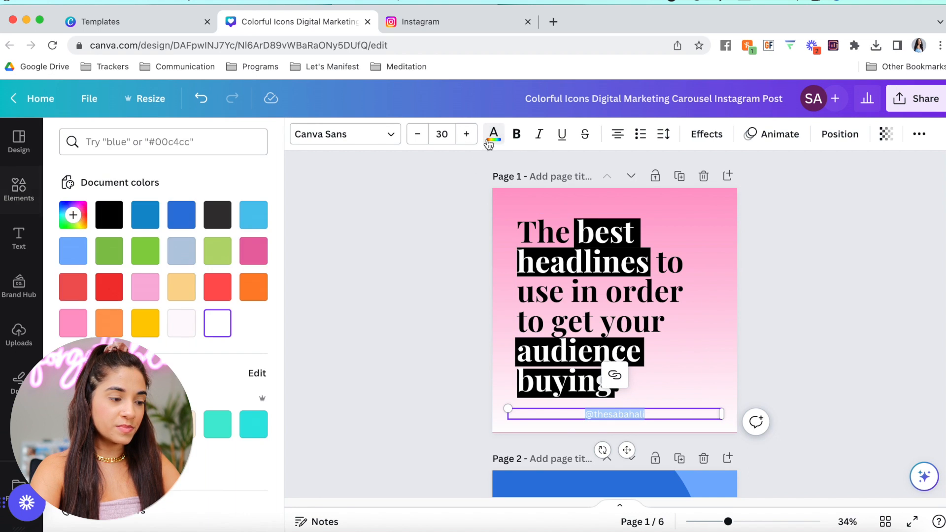
pyautogui.click(217, 214)
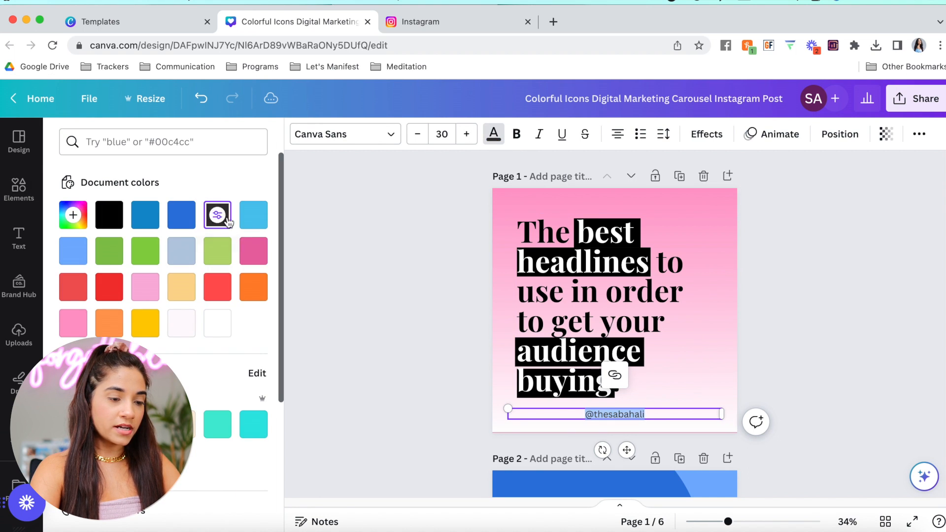
pyautogui.click(427, 288)
# Check the headline text boxes and select the 'Establish Your Brand Identity and USP' headline
pyautogui.click(641, 291)
pyautogui.click(797, 289)
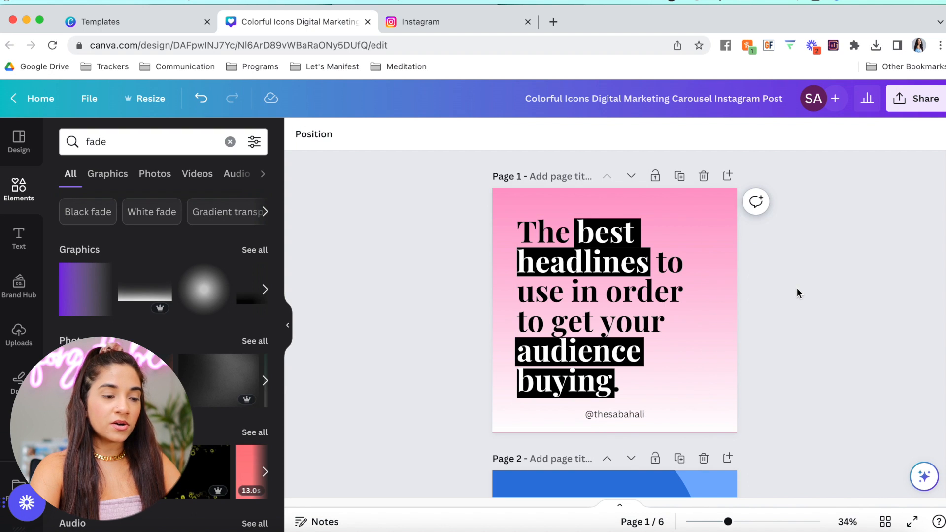
pyautogui.click(652, 305)
pyautogui.click(804, 297)
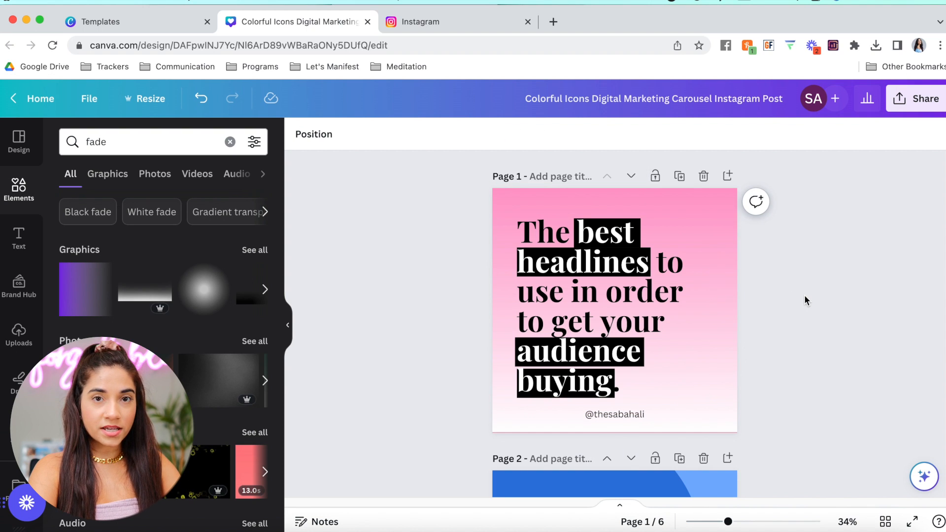
pyautogui.click(613, 249)
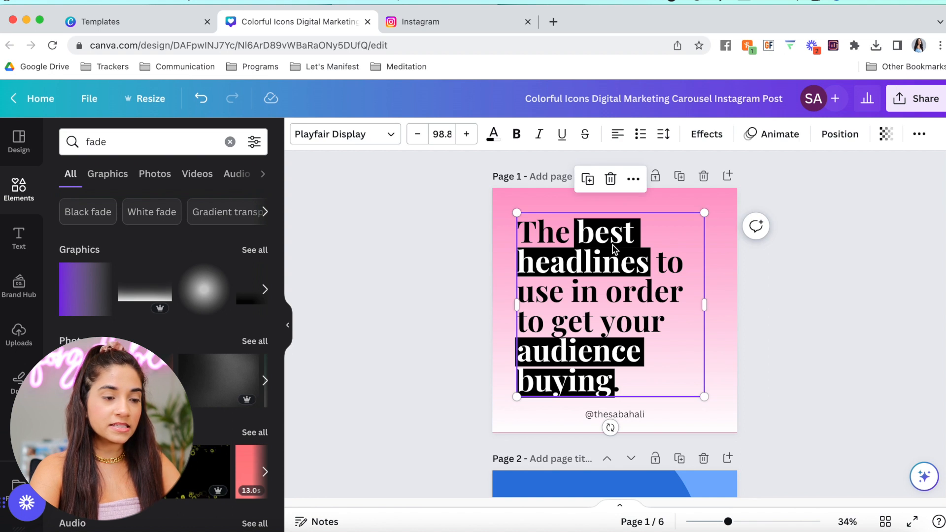
pyautogui.click(835, 339)
pyautogui.scroll(-6, 645, 362)
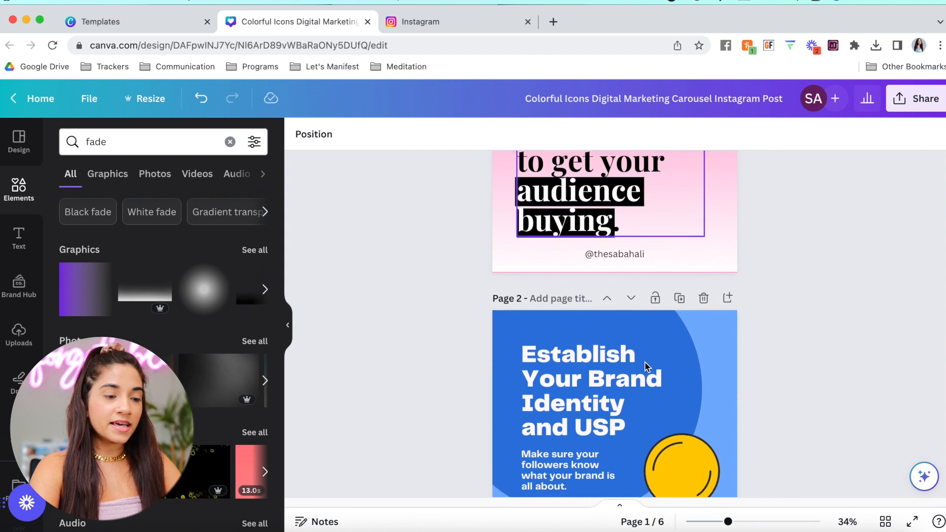
pyautogui.scroll(5, 618, 313)
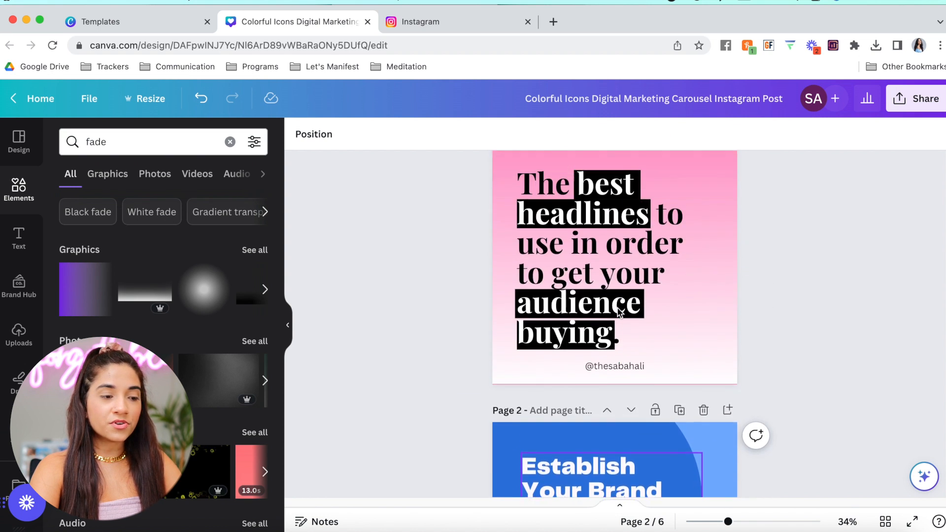
pyautogui.scroll(-3, 618, 313)
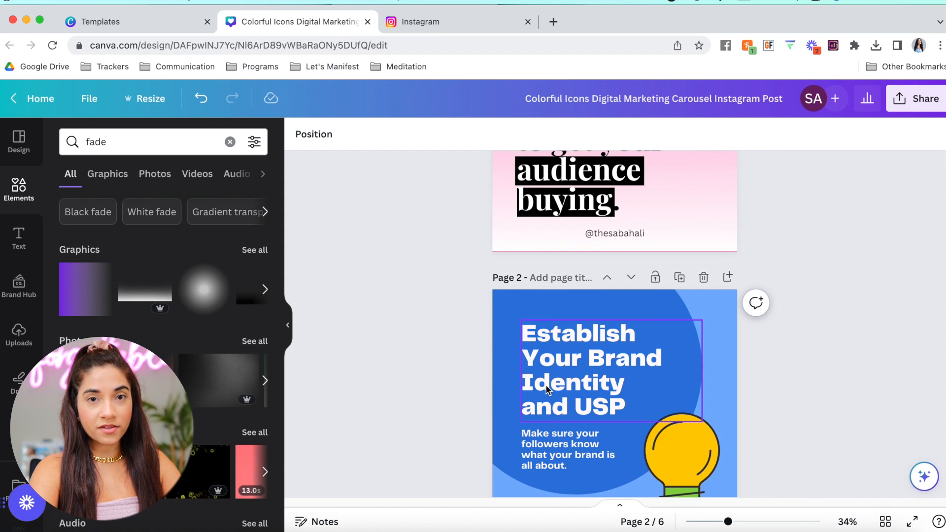
pyautogui.scroll(3, 546, 388)
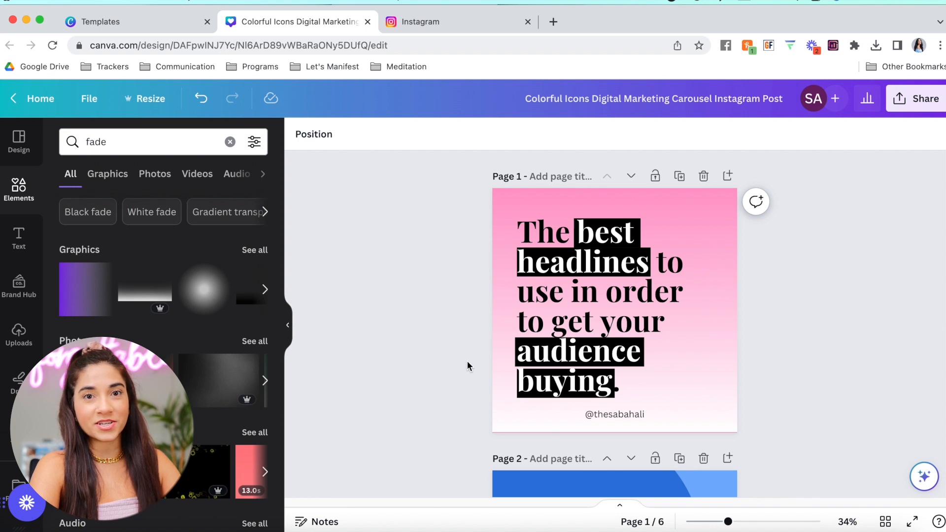
pyautogui.scroll(-5, 467, 360)
pyautogui.scroll(2, 474, 350)
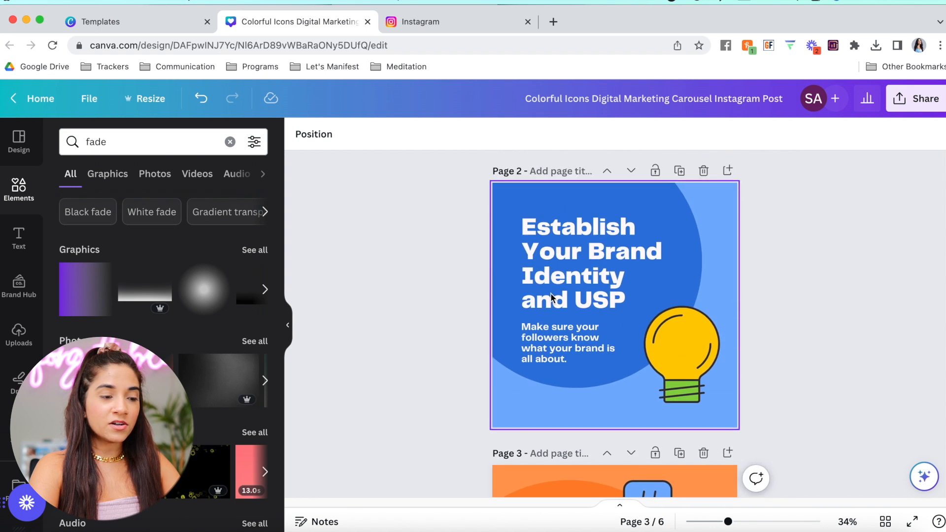
pyautogui.doubleClick(581, 299)
pyautogui.scroll(3, 716, 250)
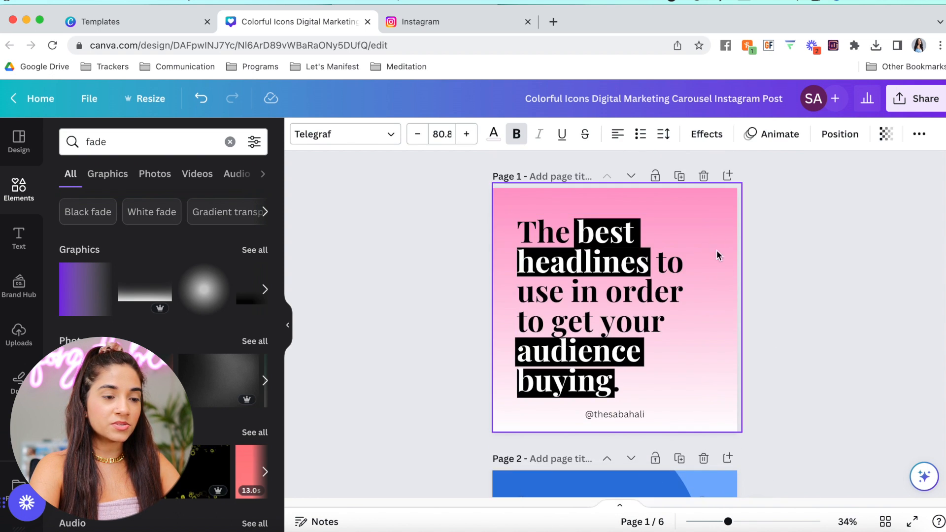
# Duplicate slide 1 as page 2 and clear the copied headline text
pyautogui.click(680, 177)
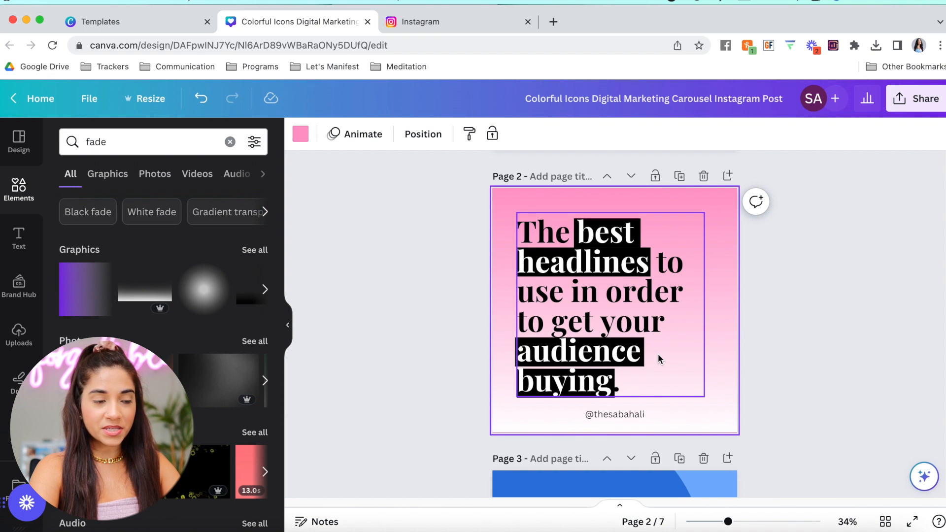
pyautogui.click(658, 353)
pyautogui.click(657, 354)
pyautogui.press('super+c')
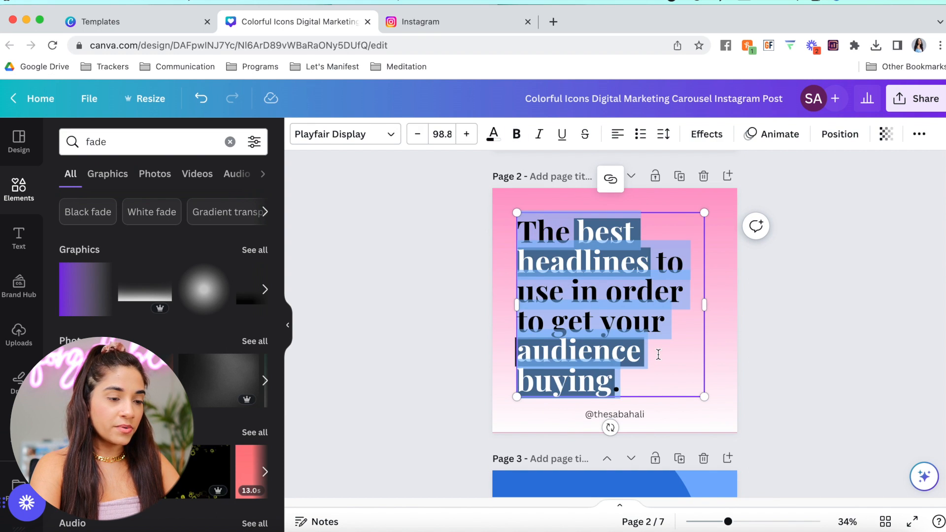
pyautogui.press('BackSpace')
pyautogui.moveTo(526, 228)
pyautogui.mouseDown()
pyautogui.moveTo(663, 444)
pyautogui.moveTo(613, 292)
pyautogui.moveTo(526, 231)
pyautogui.mouseUp()
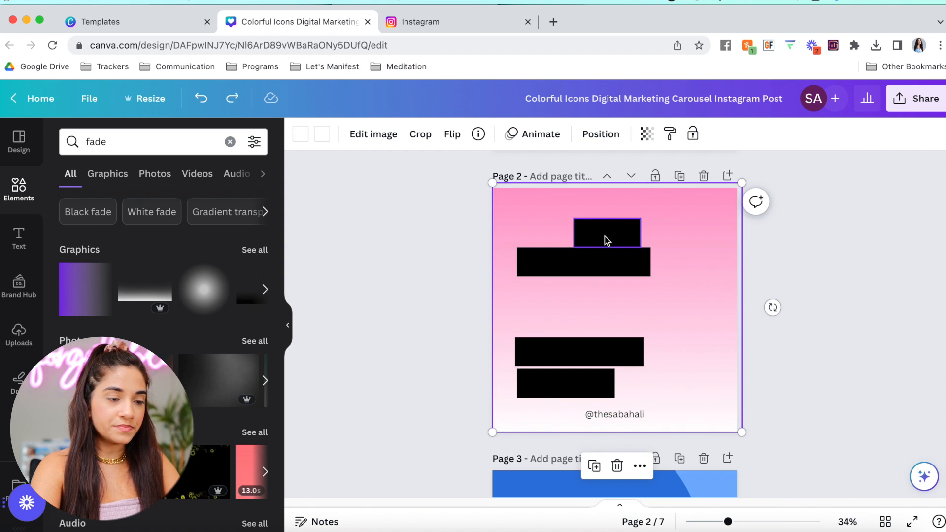
# Delete the empty text box and the four black boxes from page 2
pyautogui.click(604, 236)
pyautogui.press('BackSpace')
pyautogui.click(599, 266)
pyautogui.press('BackSpace')
pyautogui.click(583, 351)
pyautogui.press('BackSpace')
pyautogui.click(569, 391)
pyautogui.press('BackSpace')
pyautogui.click(566, 390)
pyautogui.press('BackSpace')
pyautogui.scroll(5, 589, 306)
# Paste a copy of the page 1 headline onto page 2 and retype it as '#1: Choose Topic'
pyautogui.click(589, 306)
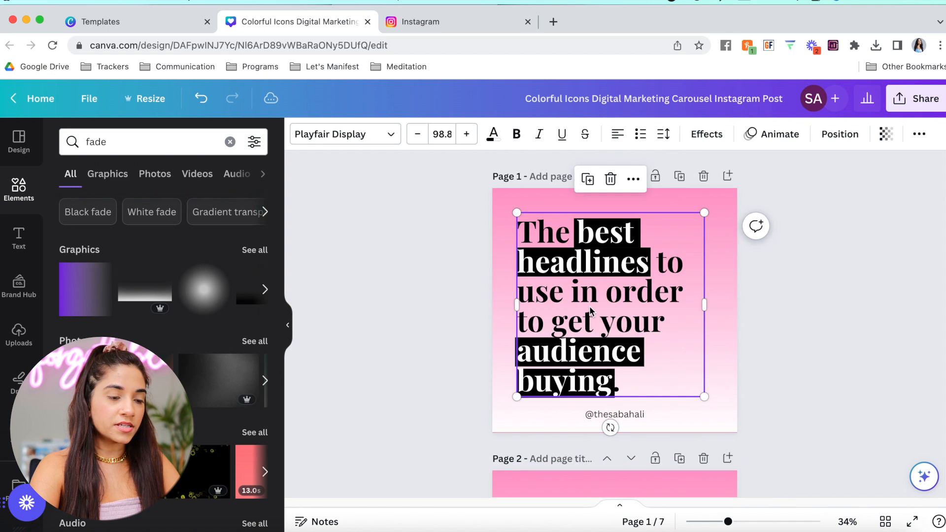
pyautogui.scroll(-5, 589, 306)
pyautogui.press('super+v')
pyautogui.click(602, 335)
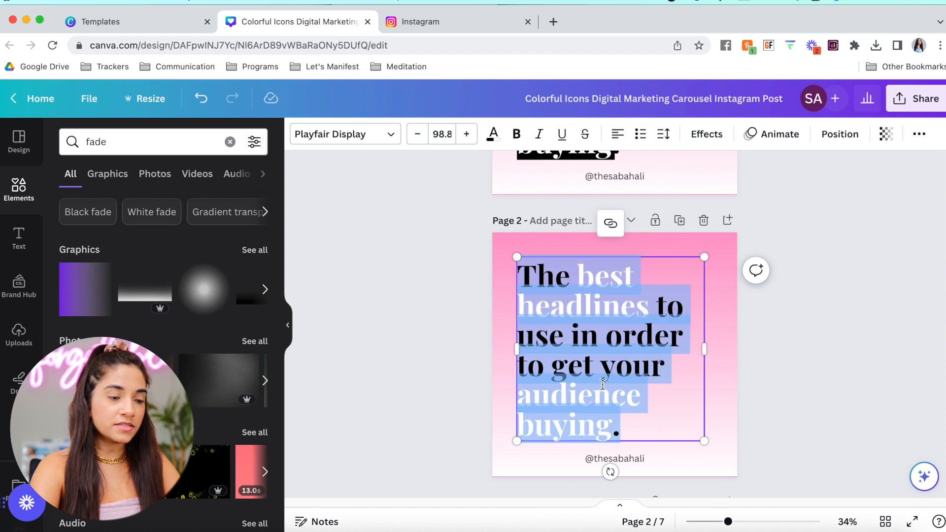
pyautogui.doubleClick(602, 383)
pyautogui.moveTo(627, 428); pyautogui.dragTo(519, 281)
pyautogui.write('#1')
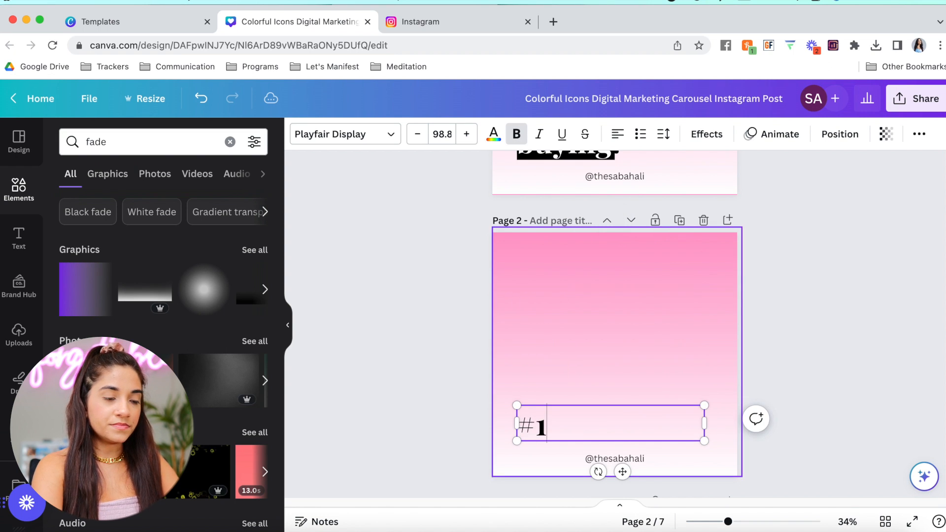
pyautogui.write(': ')
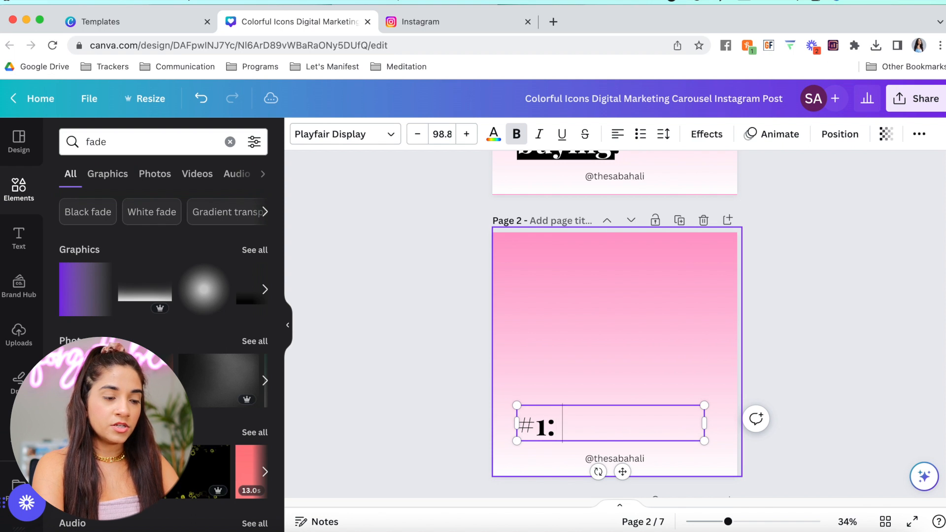
pyautogui.write('Choose Topic')
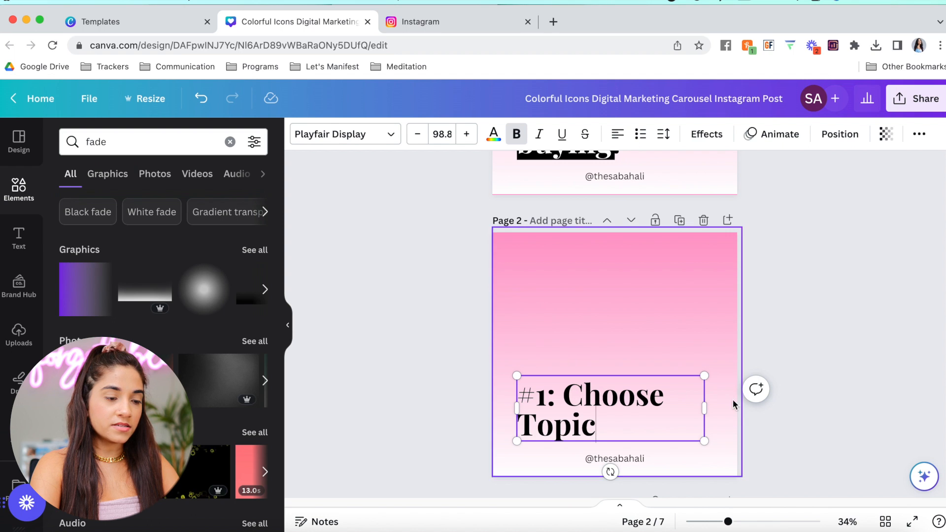
# Move the '#1: Choose Topic' heading up to the top of page 2
pyautogui.moveTo(523, 422); pyautogui.dragTo(523, 380)
pyautogui.moveTo(556, 329); pyautogui.dragTo(575, 285)
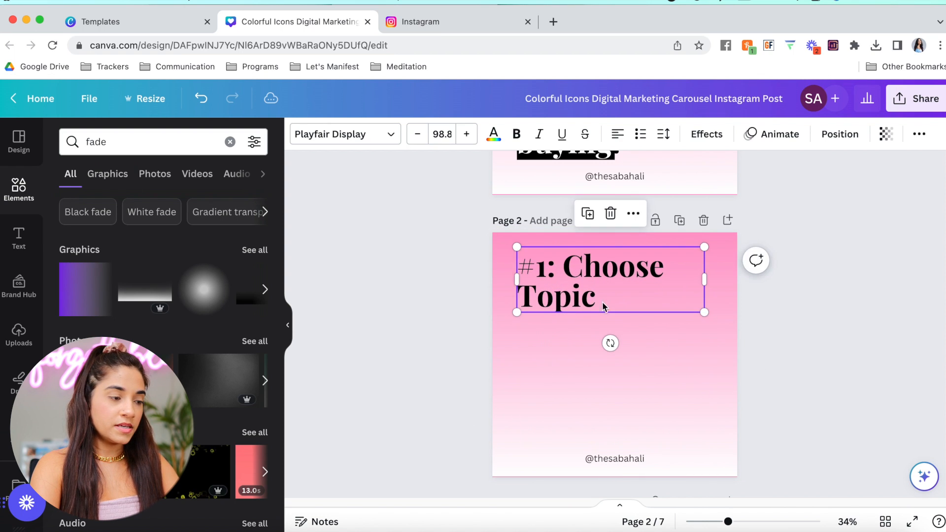
pyautogui.click(384, 319)
pyautogui.click(19, 239)
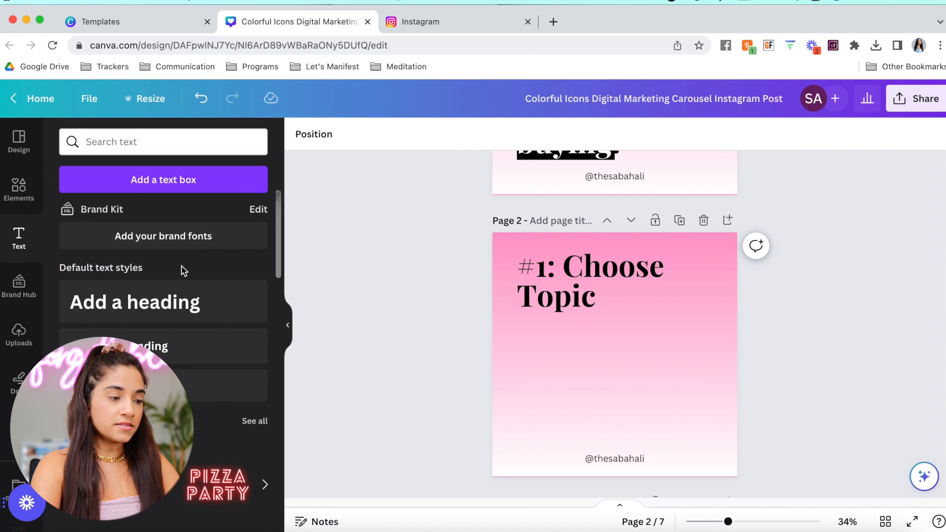
# Add a subheading reading 'Type my information here' and centre it under the heading
pyautogui.click(145, 345)
pyautogui.moveTo(632, 388); pyautogui.dragTo(588, 370)
pyautogui.write('Typ')
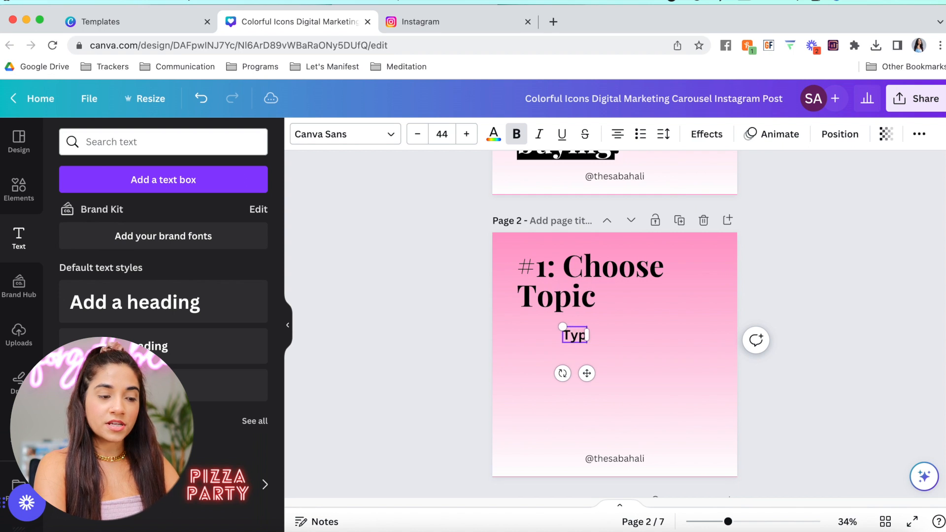
pyautogui.write('e my information here')
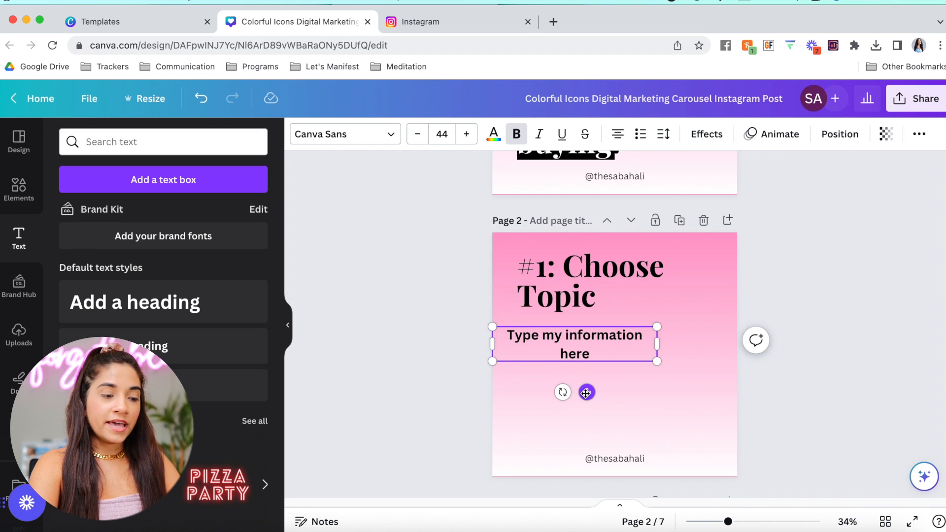
pyautogui.moveTo(587, 390); pyautogui.dragTo(616, 393)
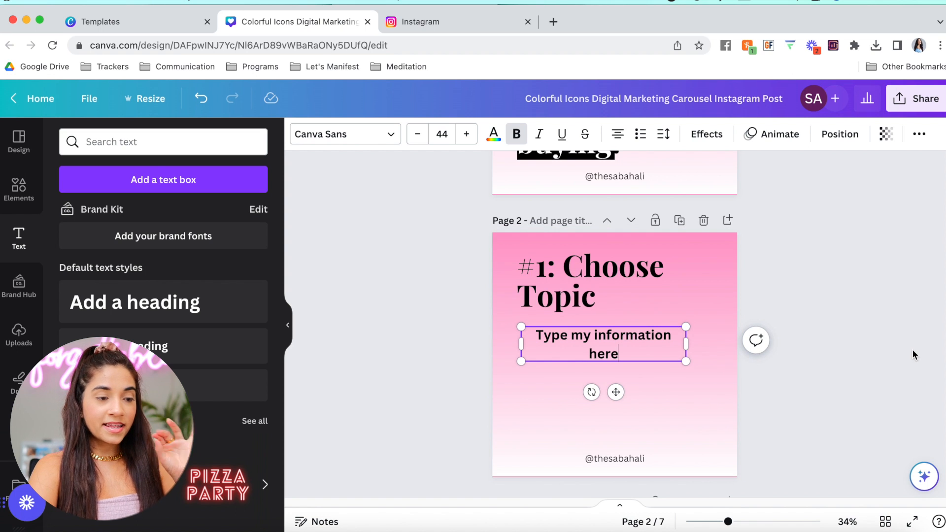
pyautogui.click(835, 320)
pyautogui.scroll(5, 834, 320)
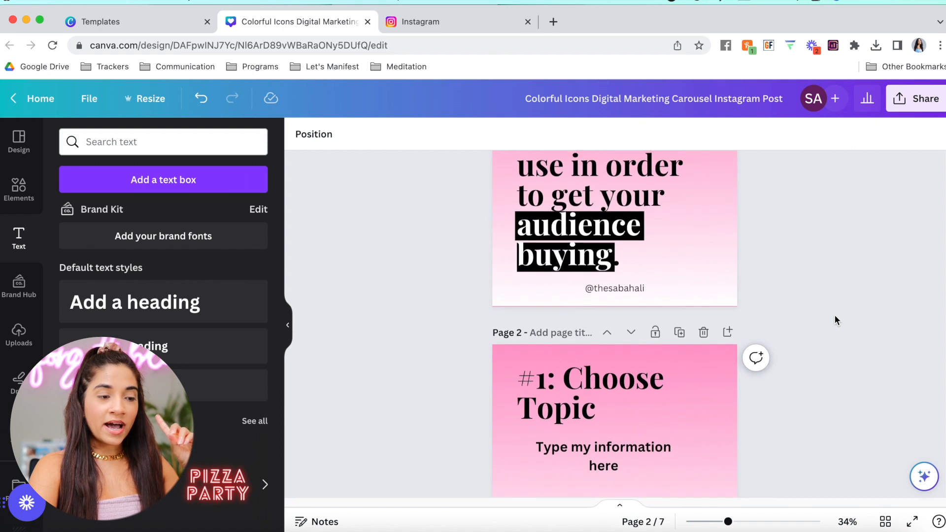
pyautogui.scroll(1, 651, 363)
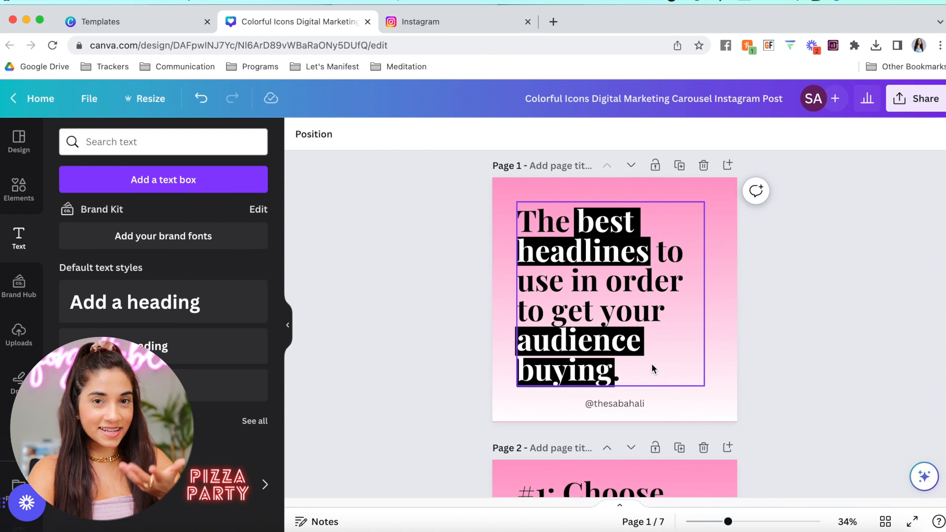
pyautogui.click(421, 19)
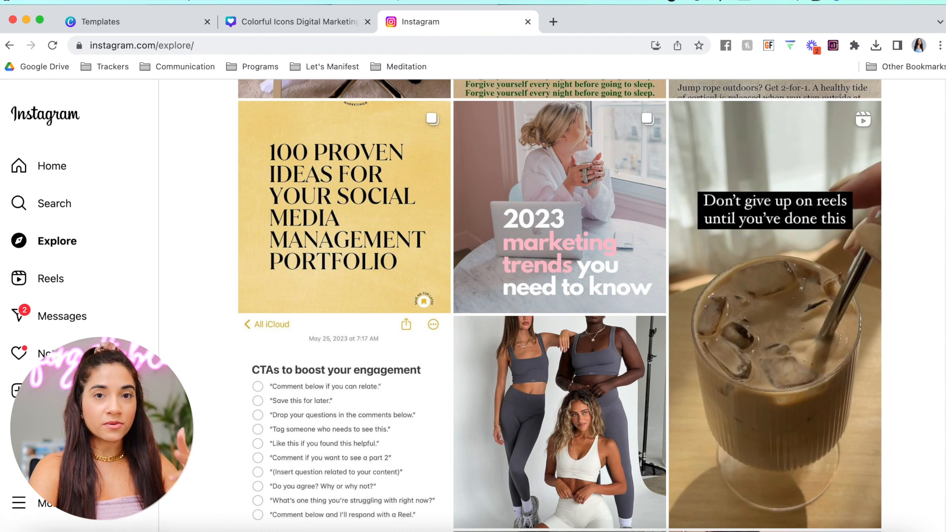
pyautogui.scroll(-10, 932, 211)
pyautogui.scroll(-3, 932, 213)
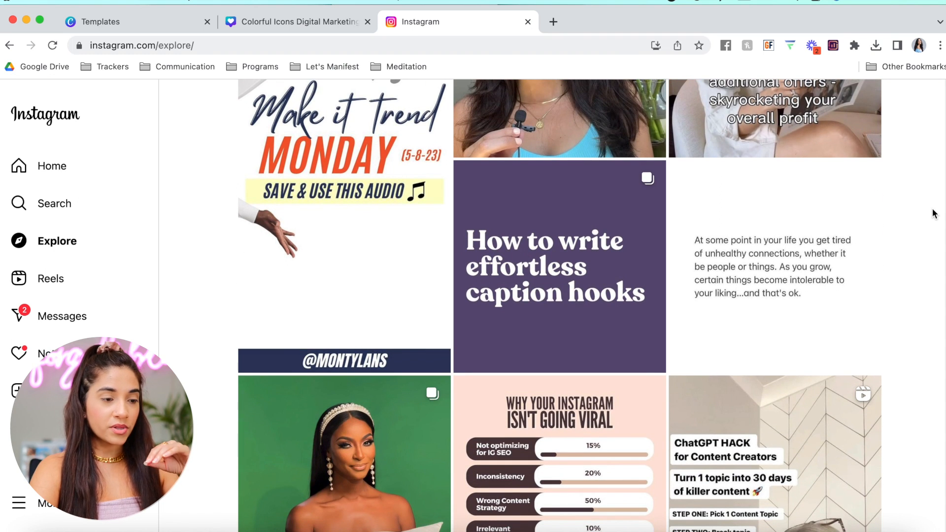
pyautogui.scroll(-2, 932, 213)
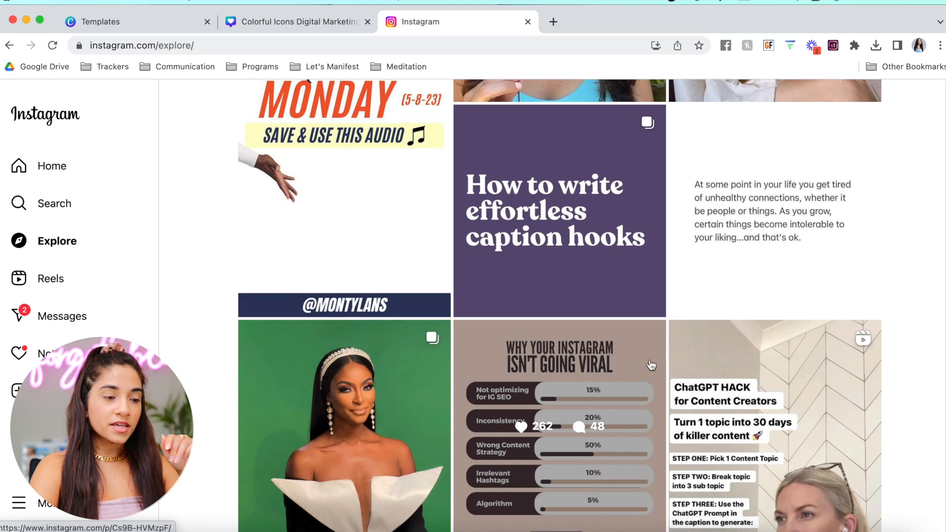
pyautogui.scroll(-1, 569, 447)
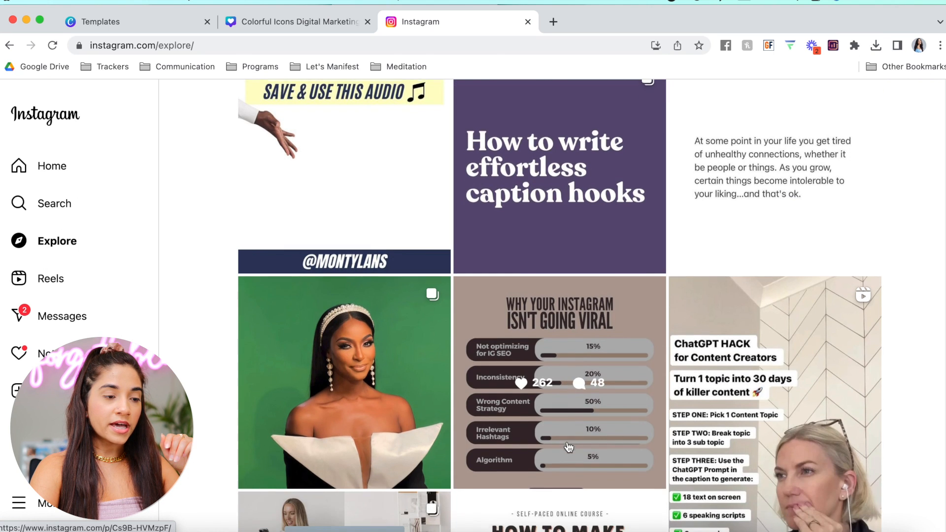
pyautogui.scroll(1, 560, 220)
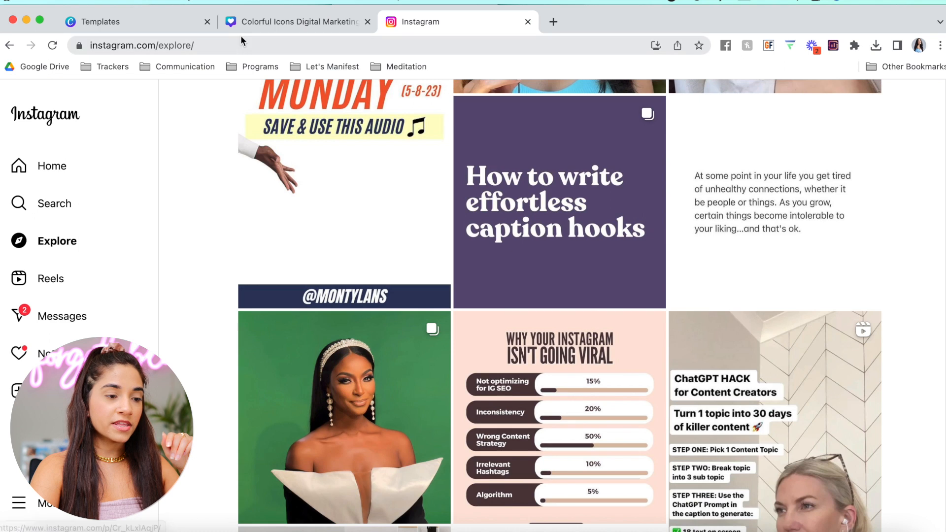
pyautogui.click(290, 22)
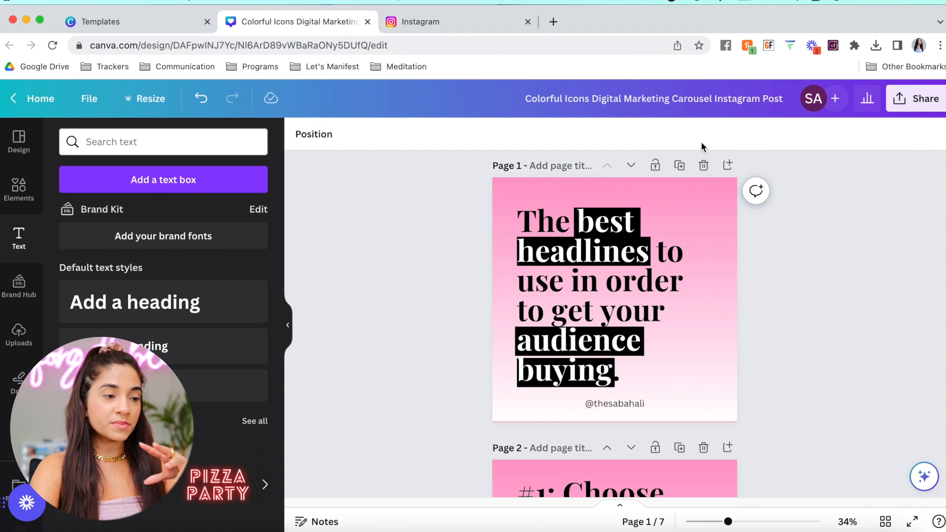
pyautogui.click(418, 19)
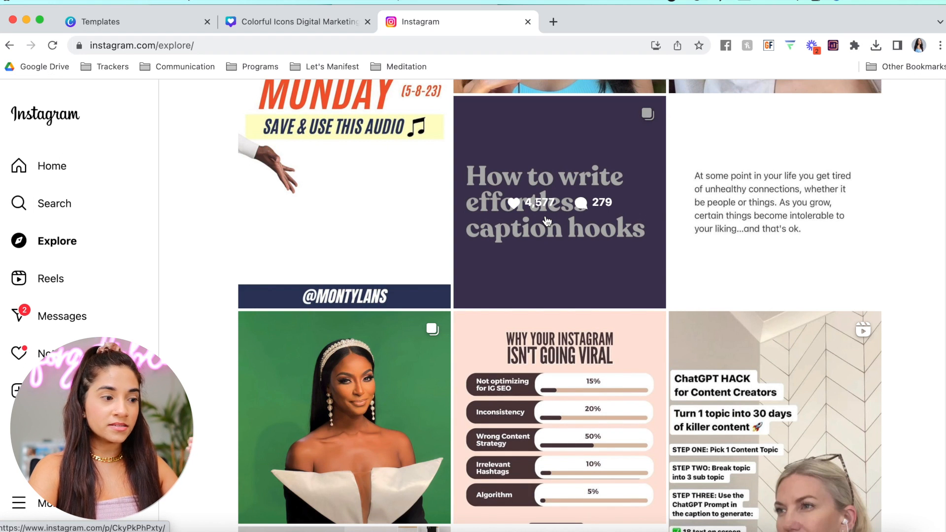
pyautogui.click(241, 23)
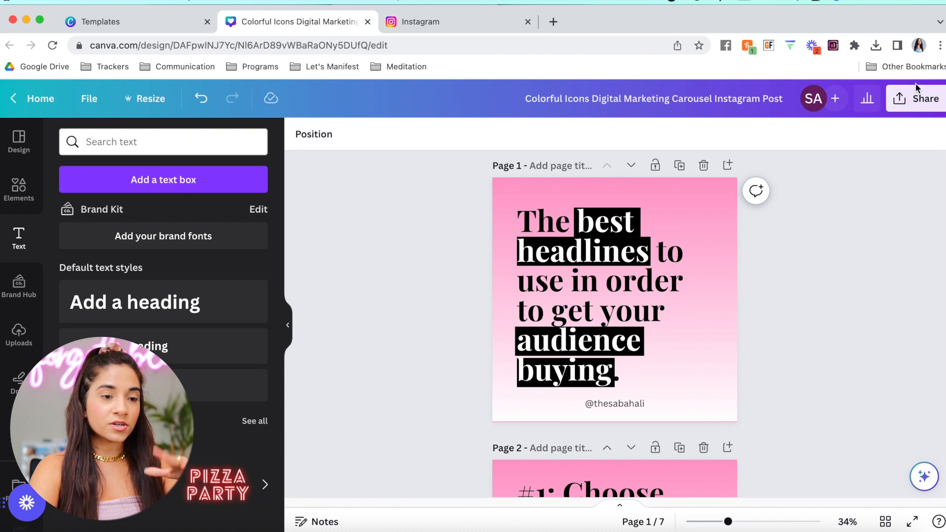
pyautogui.click(917, 98)
pyautogui.click(442, 260)
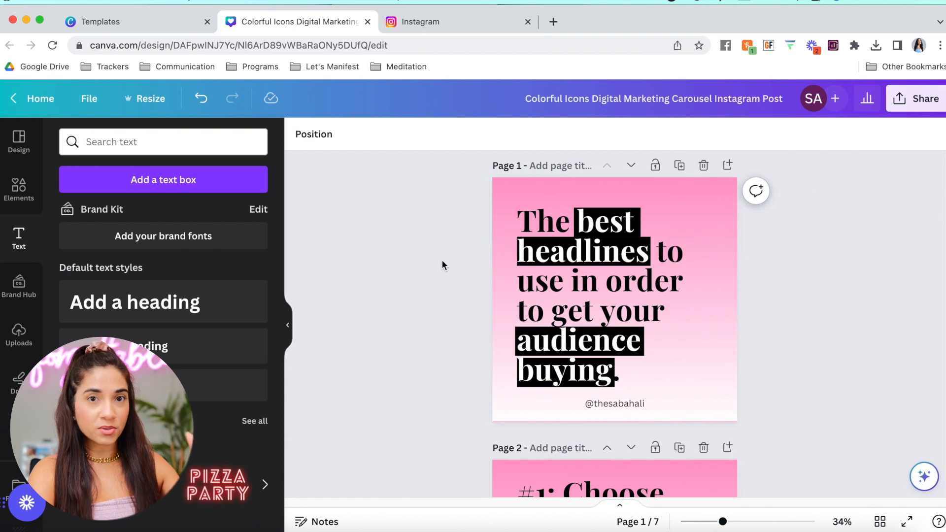
# Switch to Instagram and scroll through the creator's profile grid of headline-style carousel posts
pyautogui.click(422, 19)
pyautogui.scroll(-5, 929, 275)
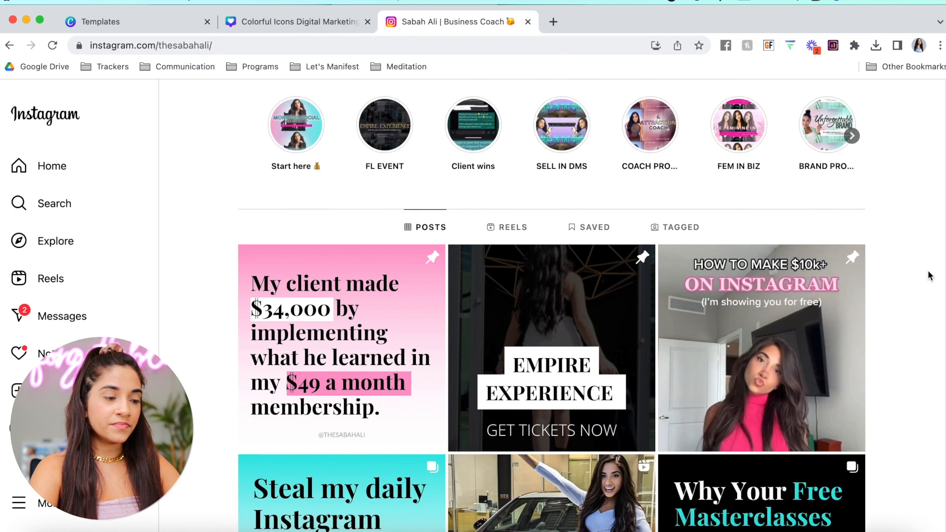
pyautogui.scroll(-4, 929, 276)
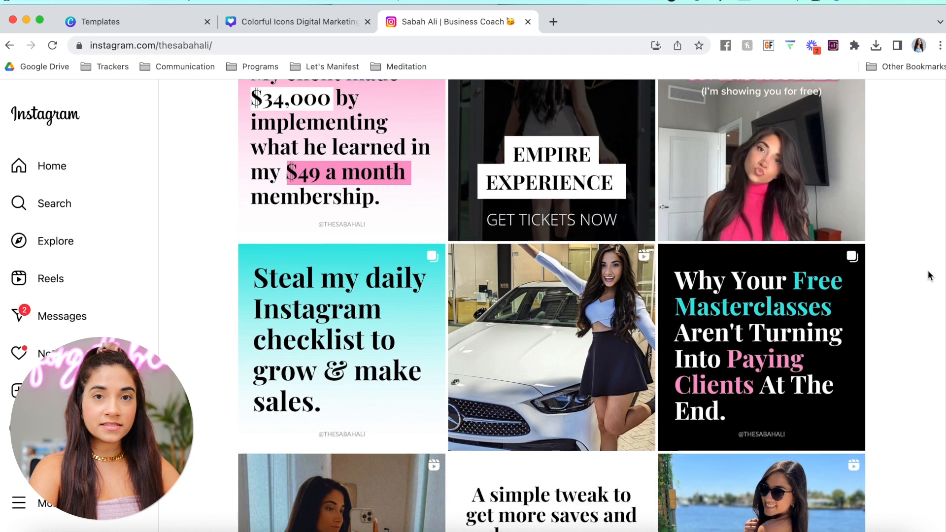
pyautogui.scroll(1, 929, 276)
pyautogui.scroll(-2, 928, 275)
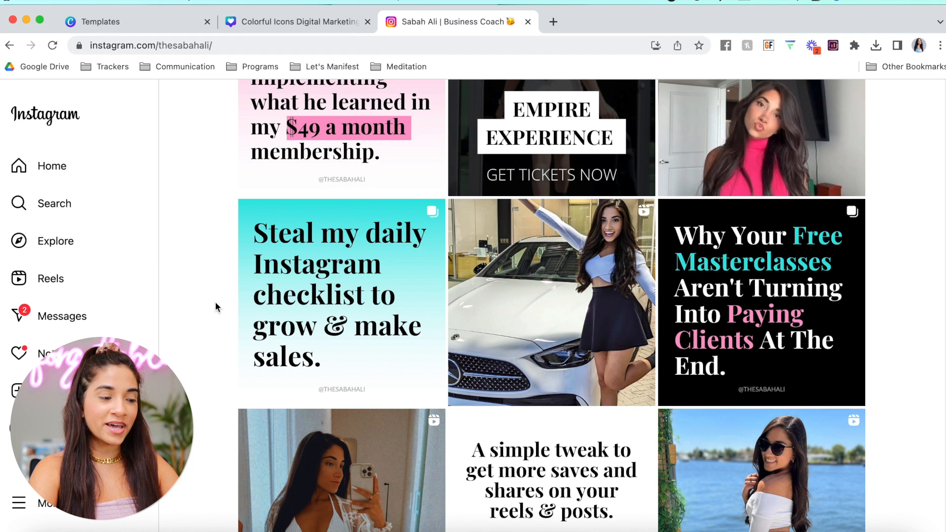
pyautogui.scroll(-5, 934, 317)
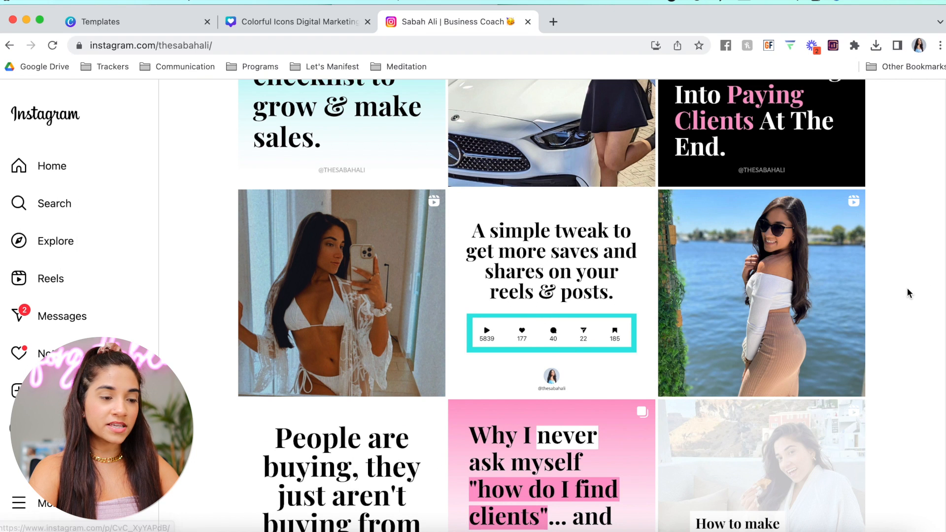
pyautogui.scroll(-2, 904, 288)
pyautogui.scroll(-4, 904, 291)
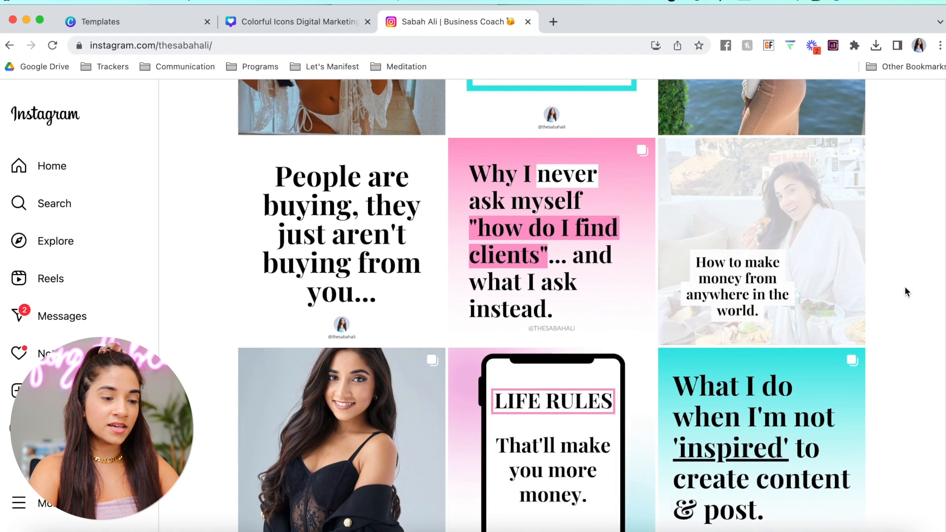
pyautogui.scroll(-2, 904, 292)
pyautogui.scroll(-12, 905, 292)
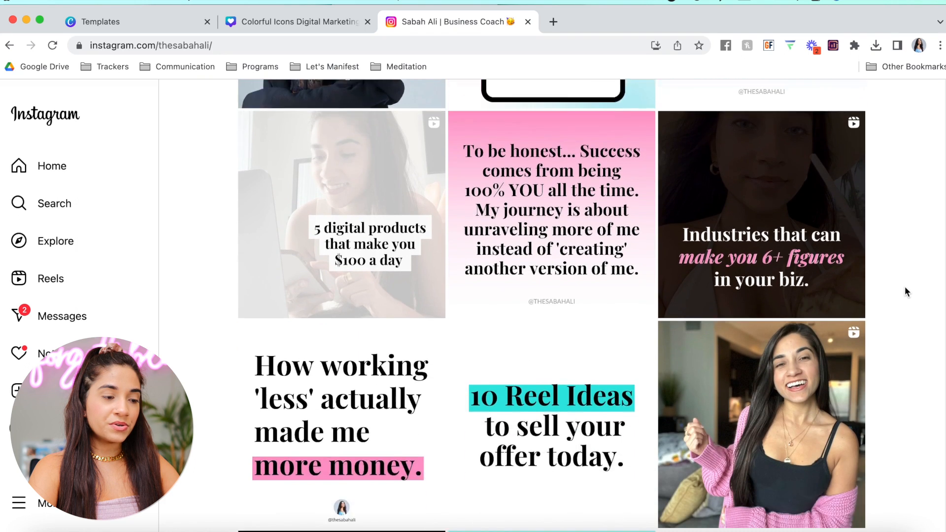
pyautogui.scroll(-1, 904, 292)
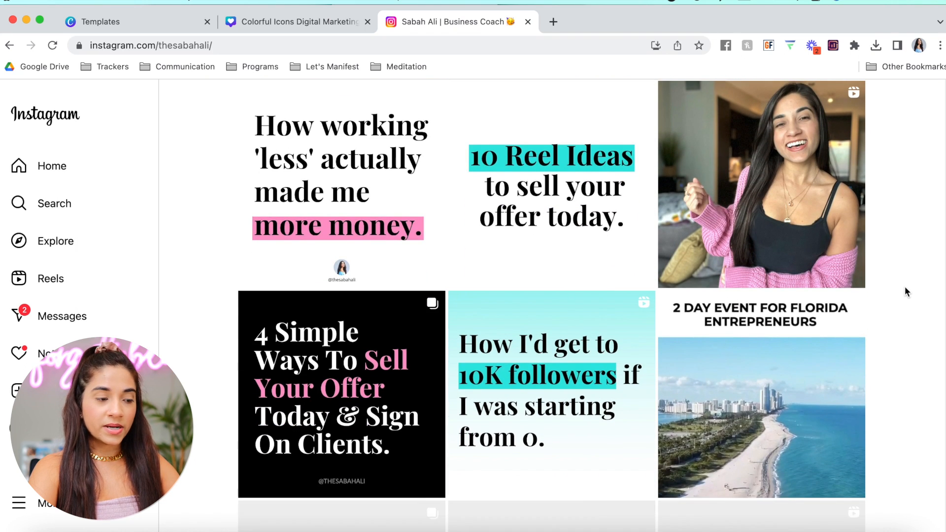
pyautogui.scroll(-1, 904, 291)
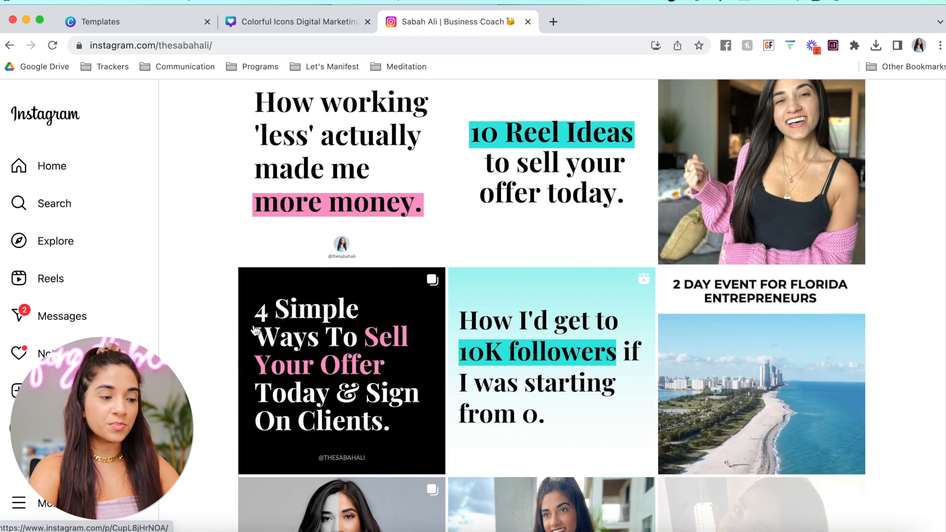